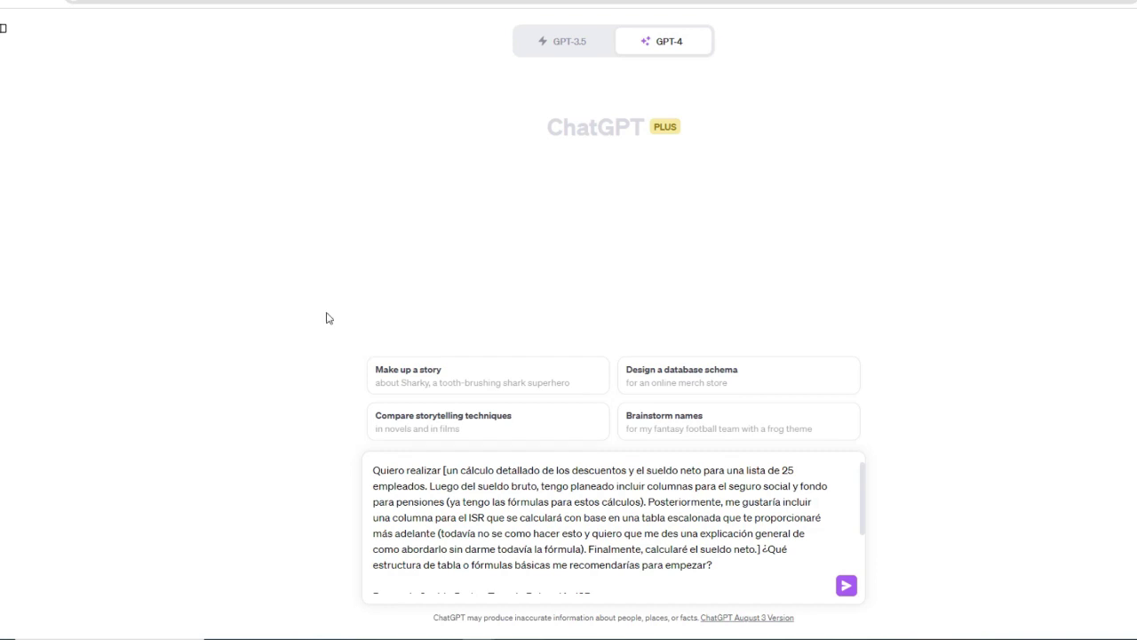
# Step: Review the payroll prompt's wording on the contribution formulas, the ISR column and the stepped withholding table
pyautogui.click(432, 469)
pyautogui.moveTo(448, 502); pyautogui.dragTo(644, 502)
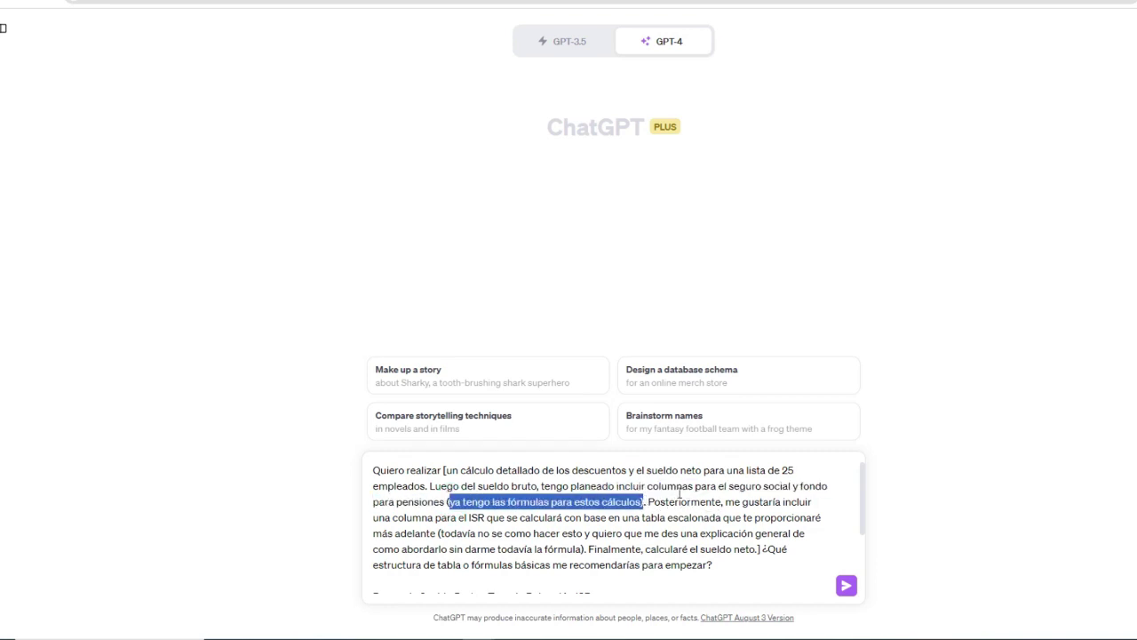
pyautogui.click(436, 518)
pyautogui.doubleClick(472, 517)
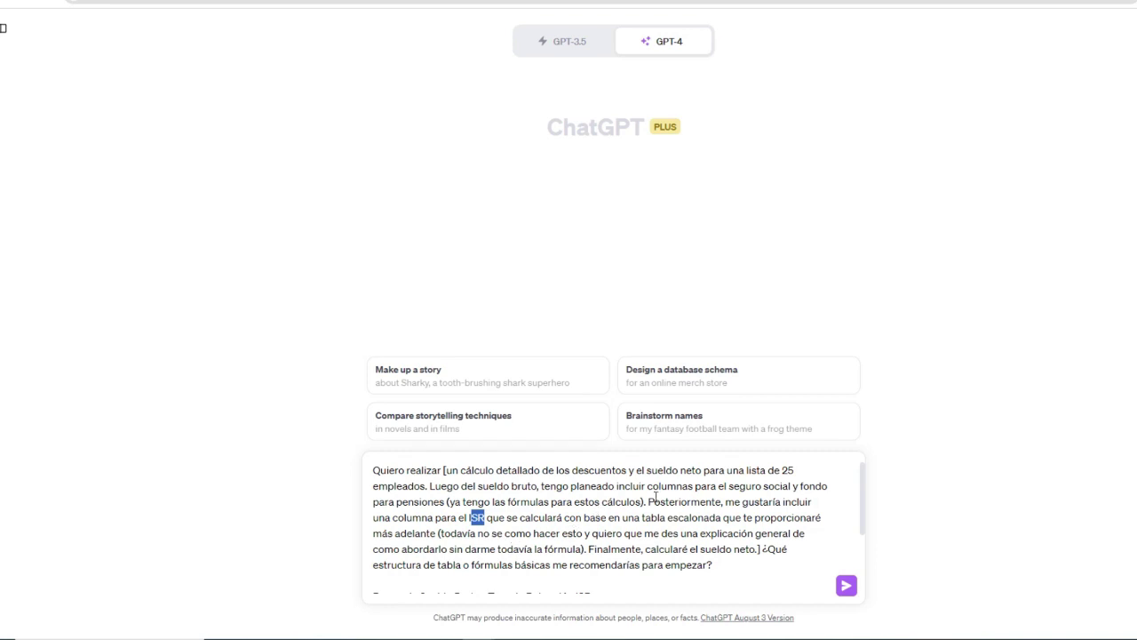
pyautogui.moveTo(865, 497); pyautogui.dragTo(856, 541)
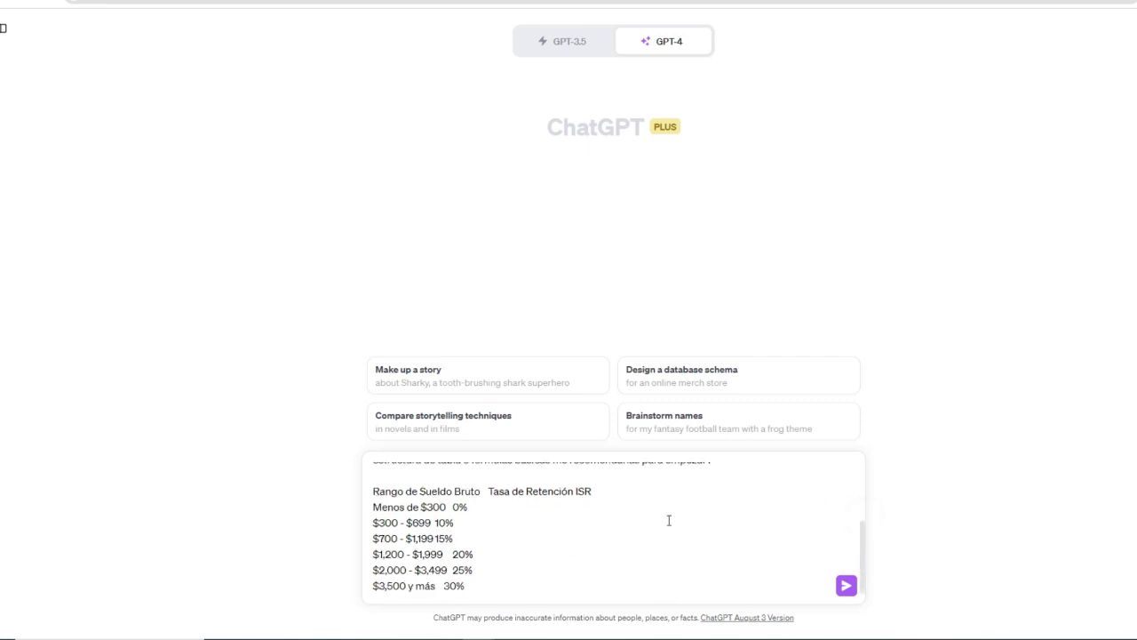
pyautogui.moveTo(861, 539); pyautogui.dragTo(868, 509)
pyautogui.click(715, 489)
pyautogui.click(465, 586)
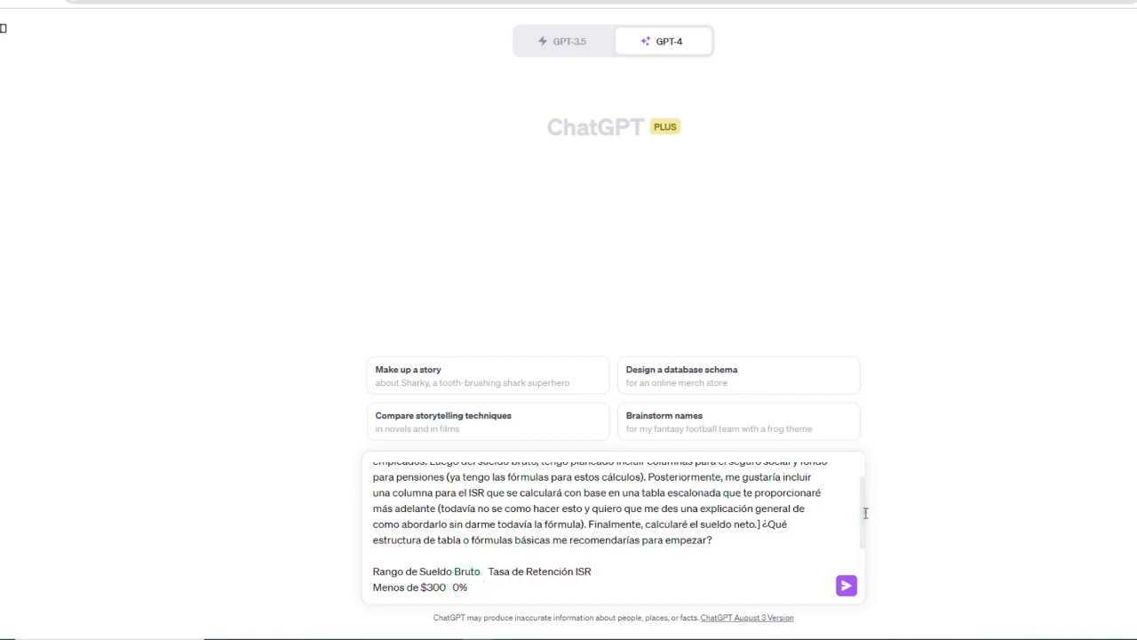
# Step: Check the gross-salary ranges and ISR withholding rates at the end of the prompt and send it to GPT-4
pyautogui.moveTo(861, 513); pyautogui.dragTo(856, 568)
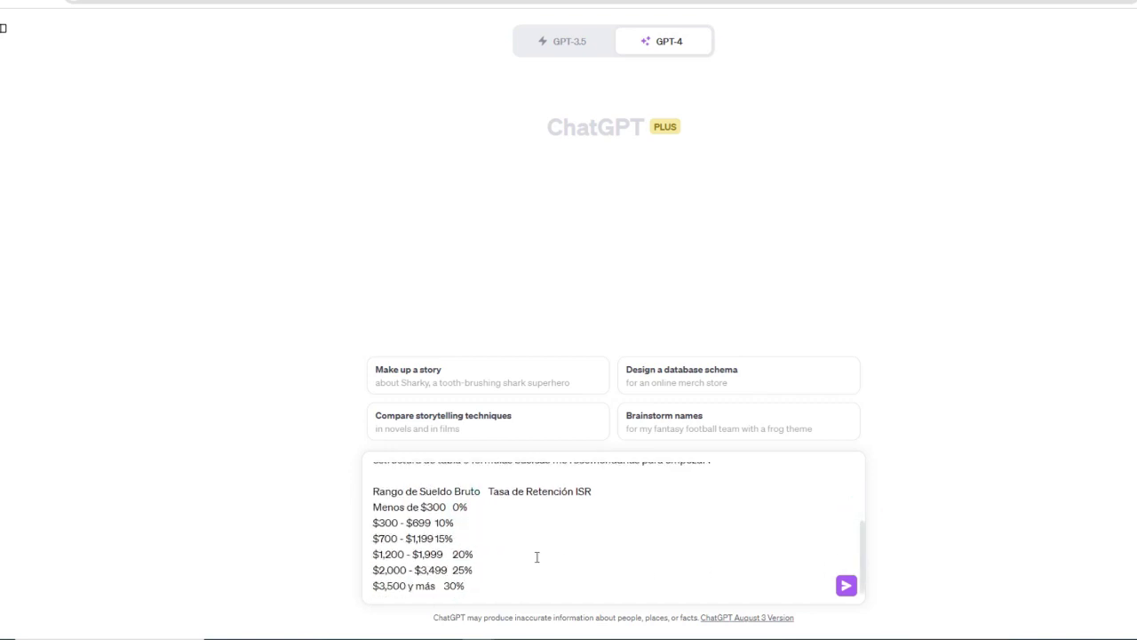
pyautogui.moveTo(393, 507); pyautogui.dragTo(468, 506)
pyautogui.moveTo(378, 523); pyautogui.dragTo(436, 538)
pyautogui.click(437, 522)
pyautogui.click(445, 538)
pyautogui.moveTo(378, 585); pyautogui.dragTo(435, 586)
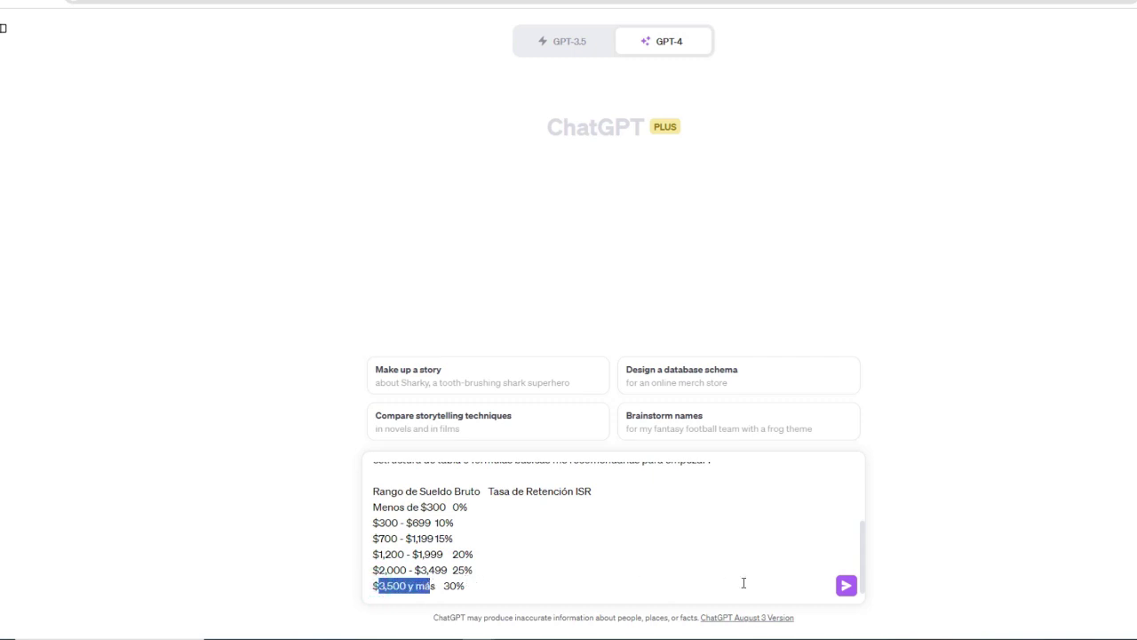
pyautogui.click(846, 586)
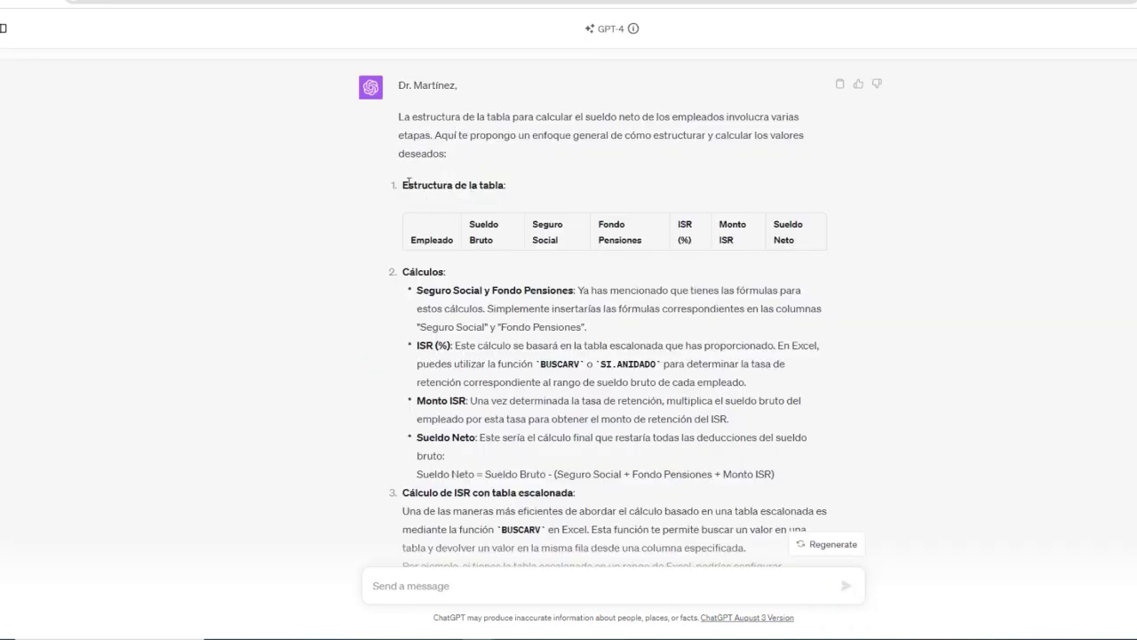
# Step: Examine the suggested table columns and the explanation for Seguro Social y Fondo Pensiones in the reply
pyautogui.moveTo(432, 228); pyautogui.dragTo(800, 236)
pyautogui.click(491, 271)
pyautogui.moveTo(432, 231); pyautogui.dragTo(815, 238)
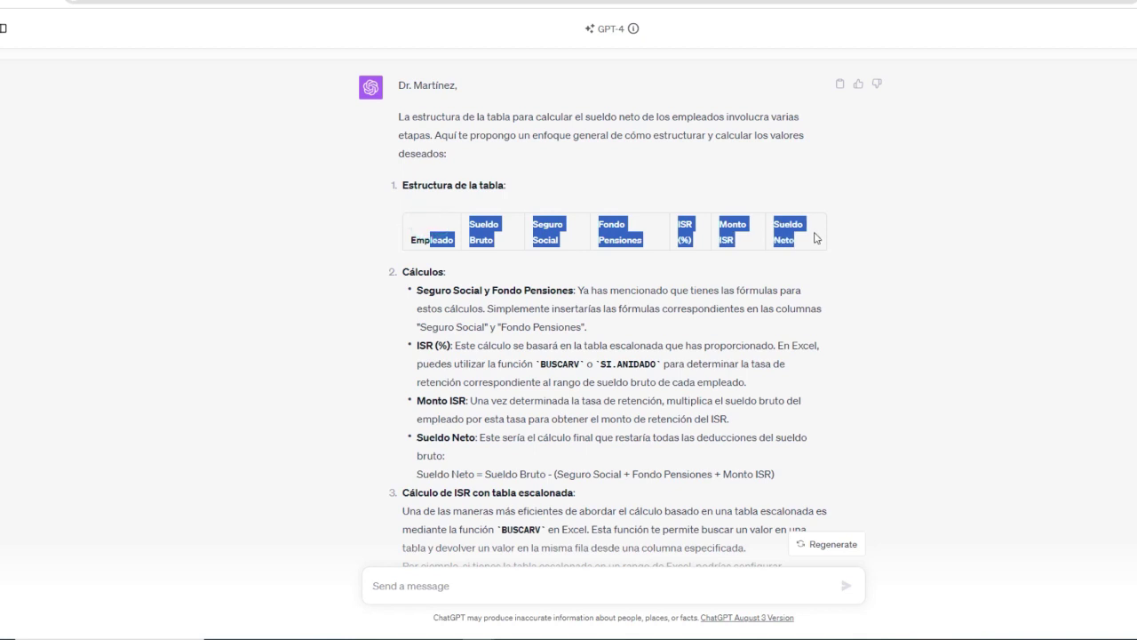
pyautogui.click(432, 270)
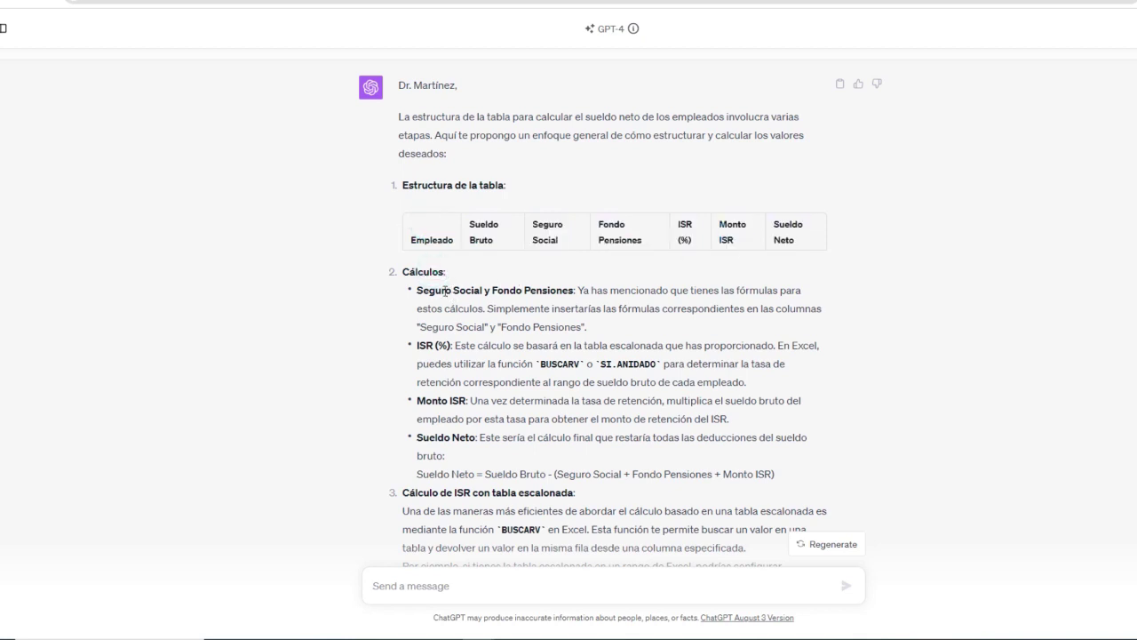
pyautogui.moveTo(423, 293); pyautogui.dragTo(575, 293)
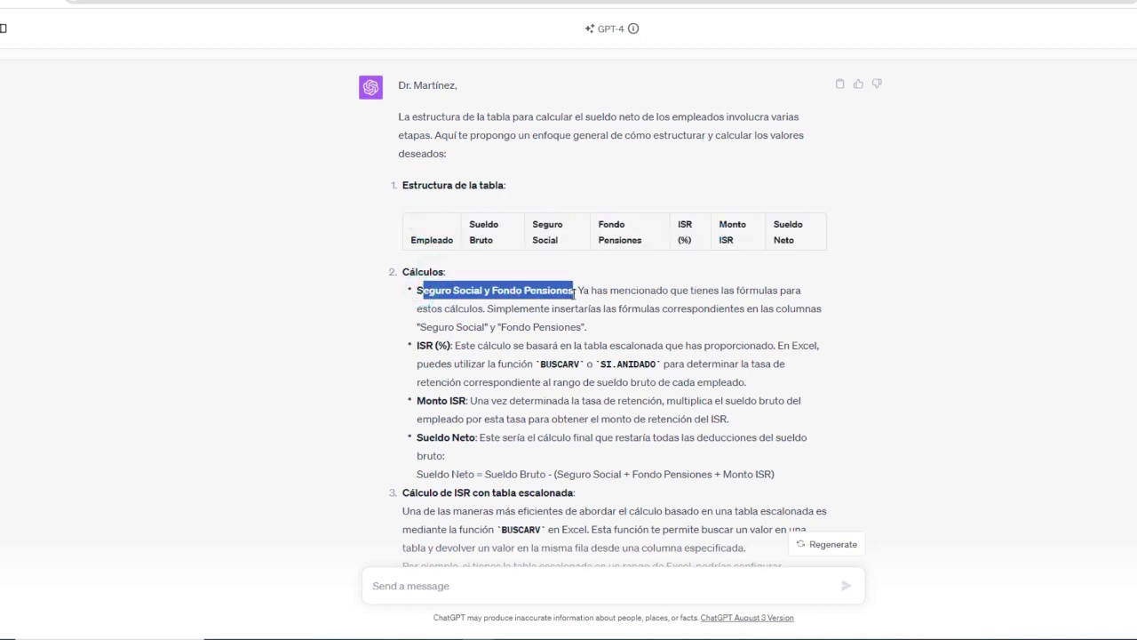
pyautogui.click(593, 311)
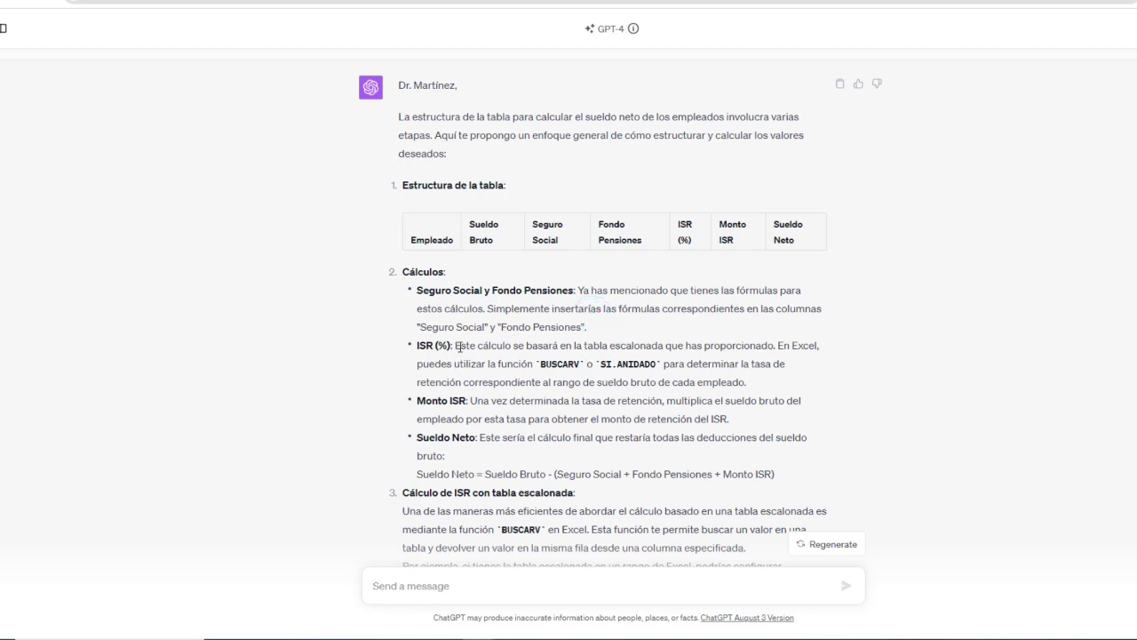
# Step: Read how the reply proposes to calculate ISR (%) and Monto ISR, including the suggested lookup functions
pyautogui.moveTo(459, 343); pyautogui.dragTo(815, 345)
pyautogui.moveTo(534, 367); pyautogui.dragTo(668, 358)
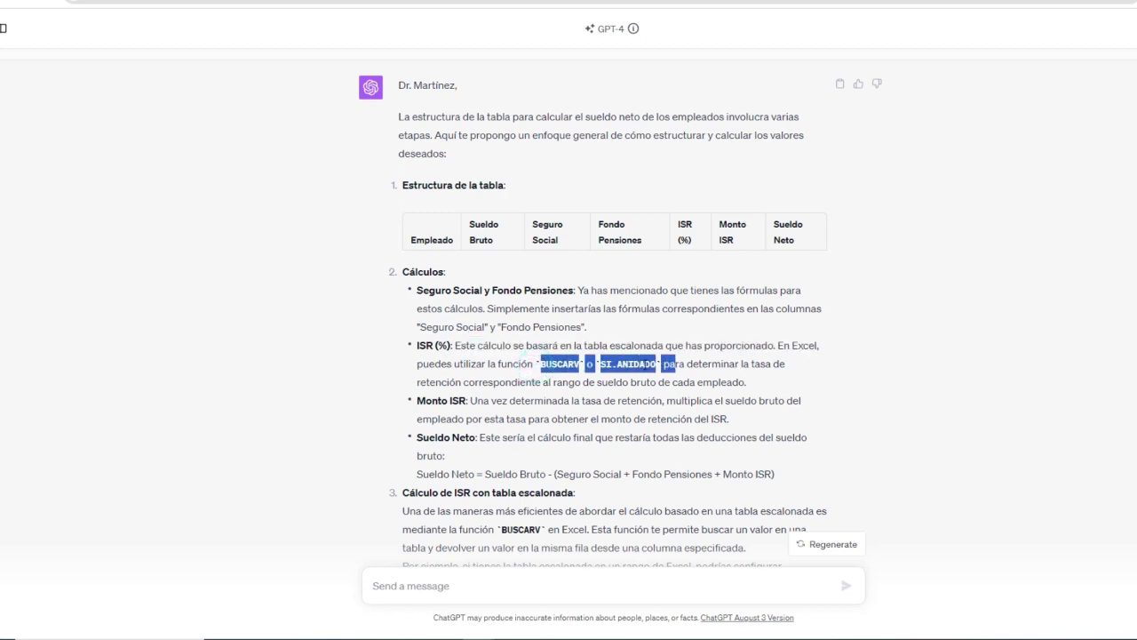
pyautogui.click(643, 364)
pyautogui.moveTo(748, 382); pyautogui.dragTo(471, 363)
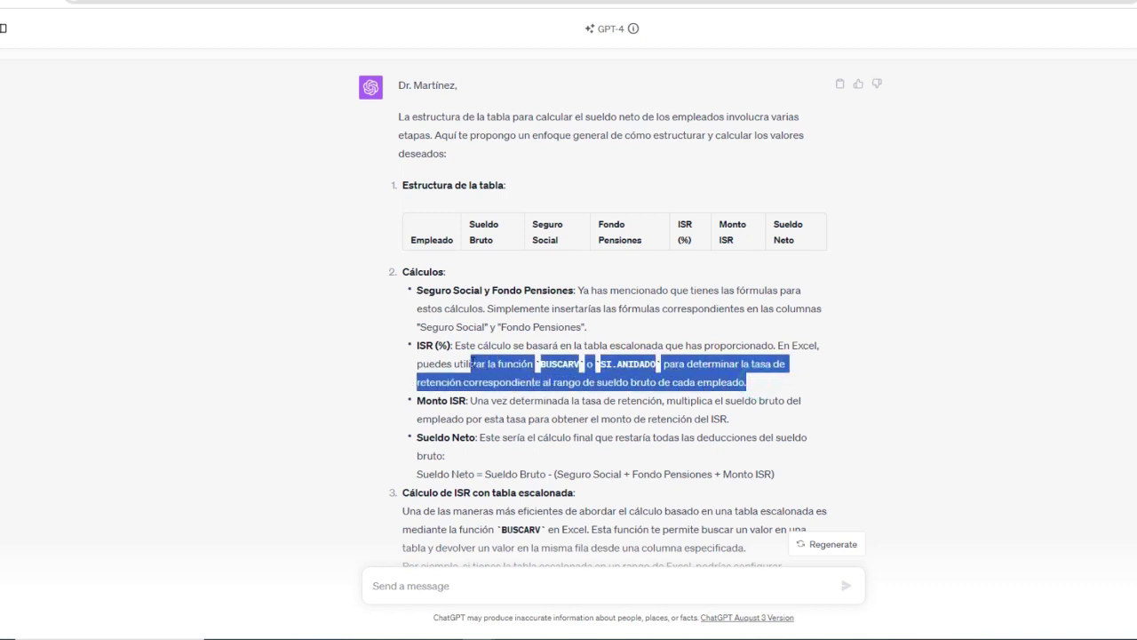
pyautogui.click(598, 406)
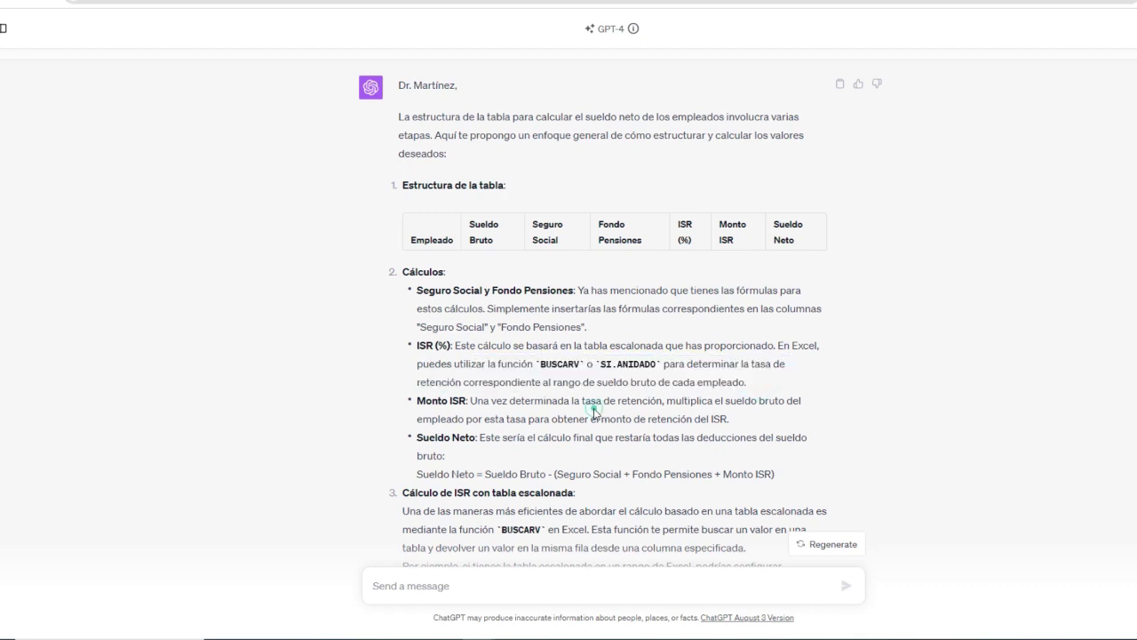
pyautogui.click(464, 401)
pyautogui.moveTo(731, 419); pyautogui.dragTo(483, 377)
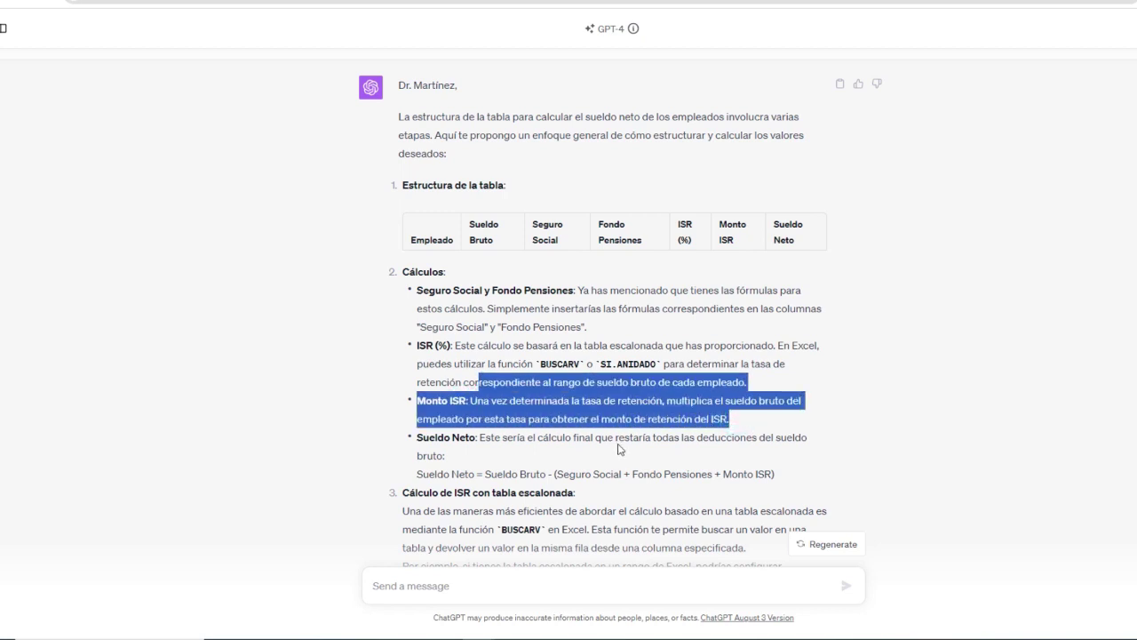
pyautogui.click(617, 437)
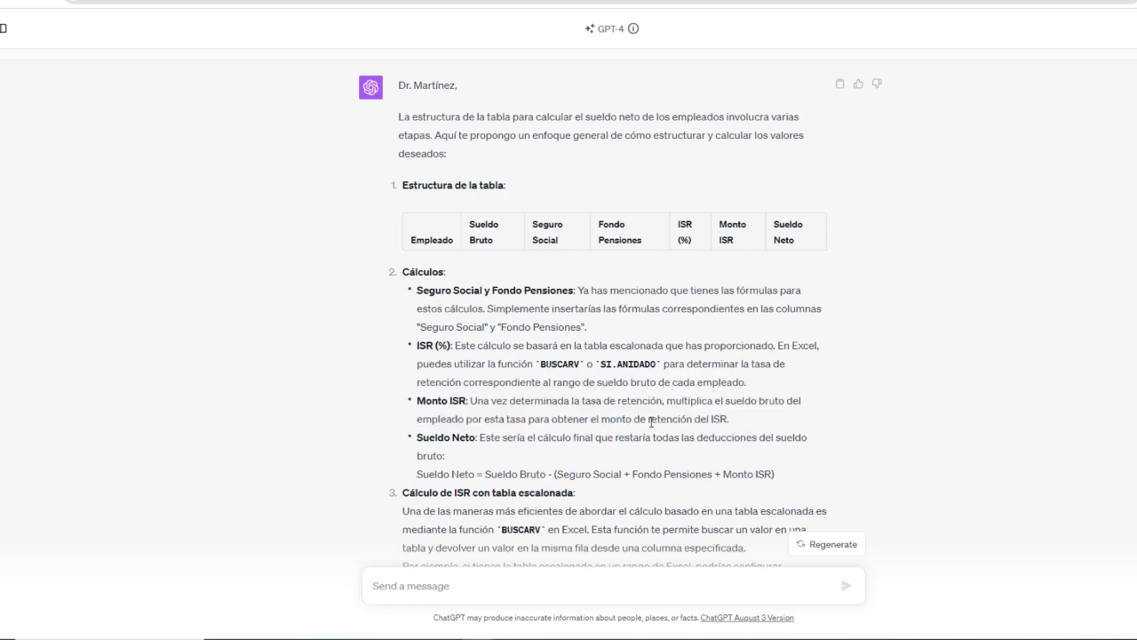
# Step: Examine the Sueldo Neto explanation and its deduction formula against the proposed table columns
pyautogui.click(494, 438)
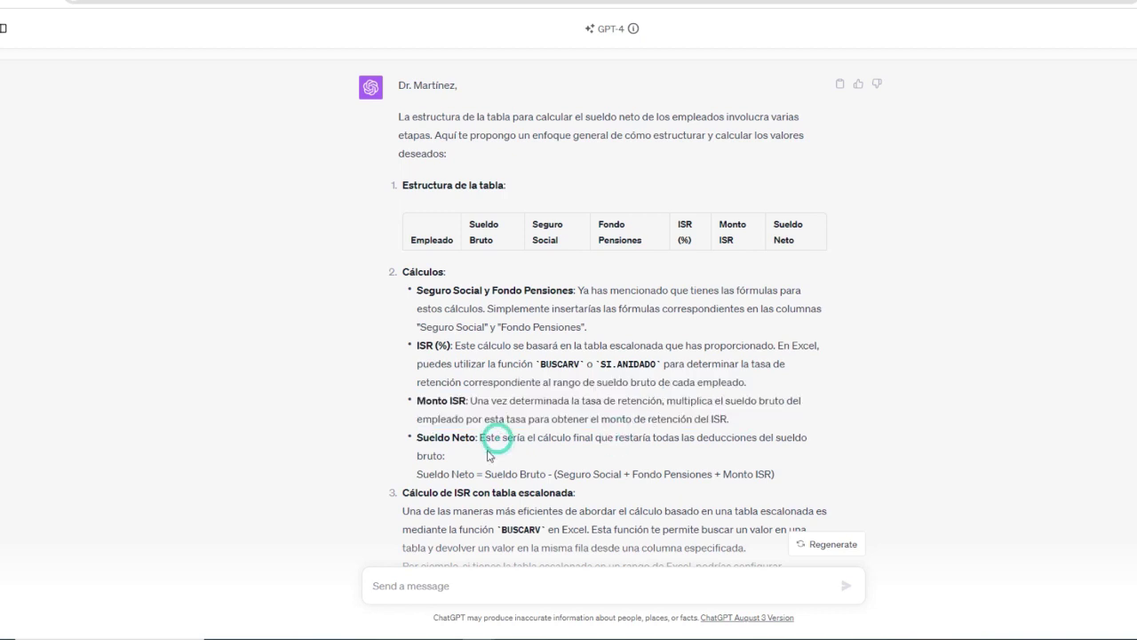
pyautogui.moveTo(482, 474); pyautogui.dragTo(417, 473)
pyautogui.click(563, 474)
pyautogui.moveTo(557, 474); pyautogui.dragTo(775, 474)
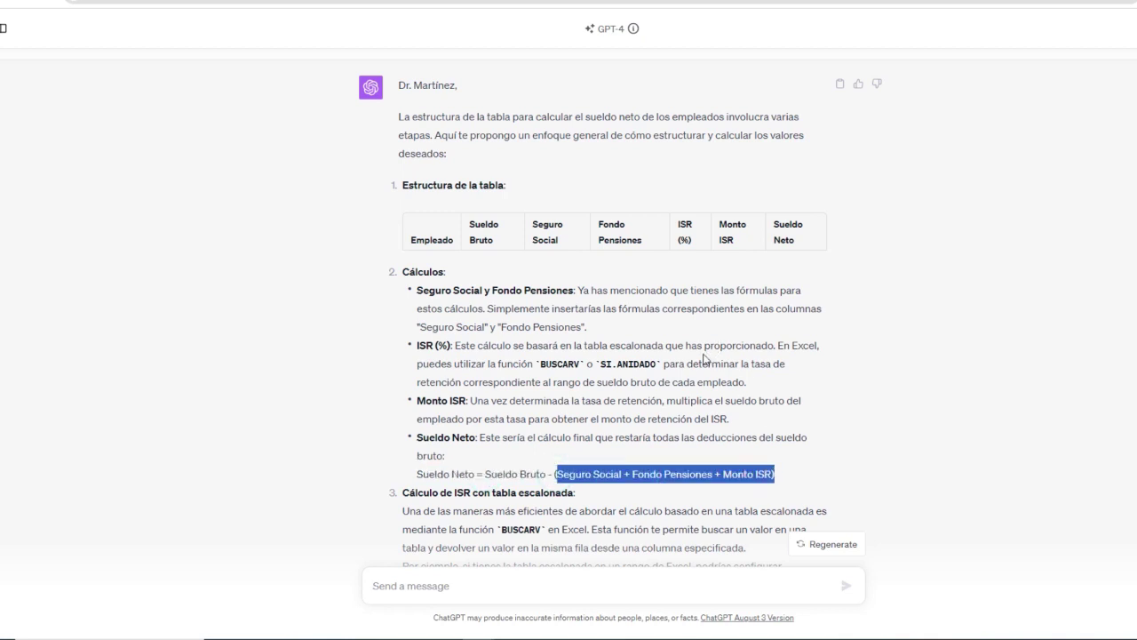
pyautogui.click(582, 236)
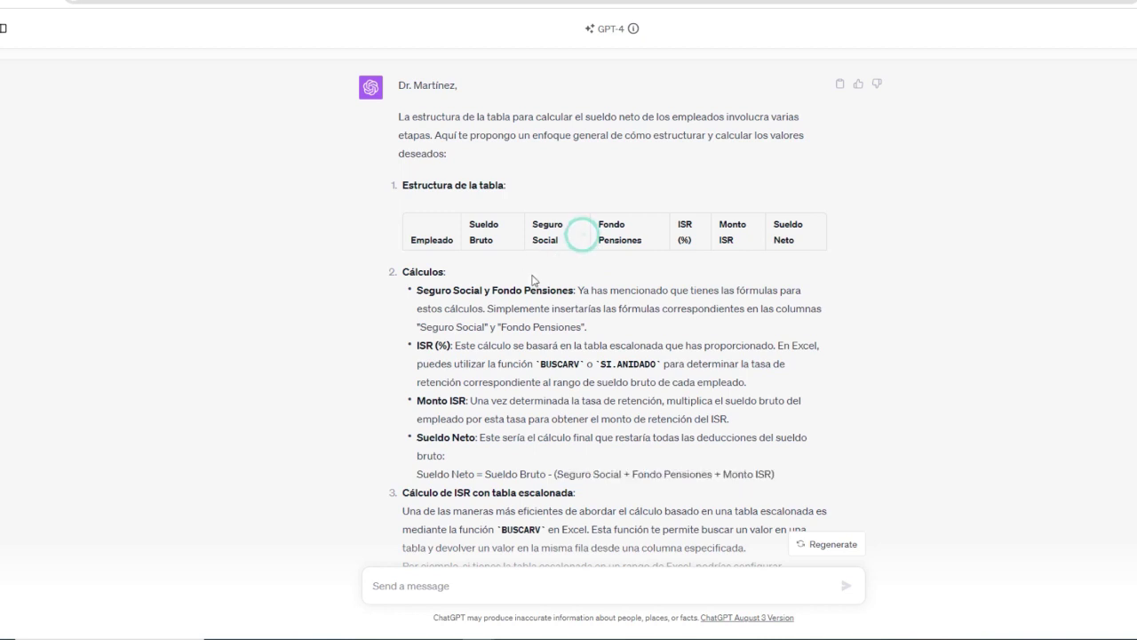
pyautogui.click(648, 415)
# Step: Read the section on calculating ISR from a stepped table with BUSCARV
pyautogui.scroll(-2, 648, 415)
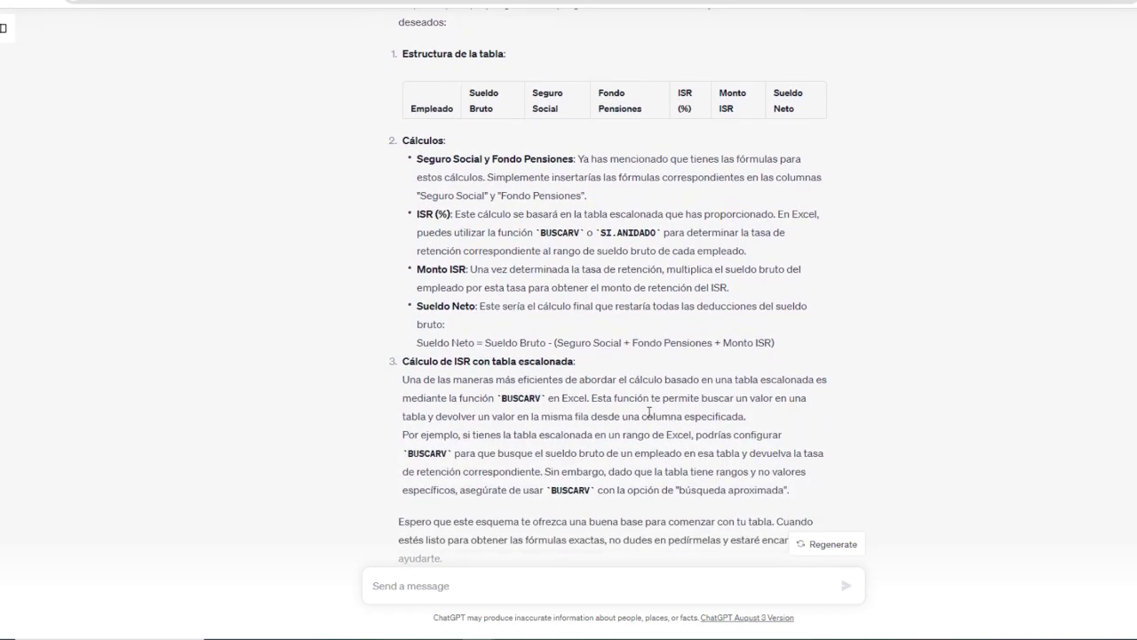
pyautogui.moveTo(407, 360); pyautogui.dragTo(582, 369)
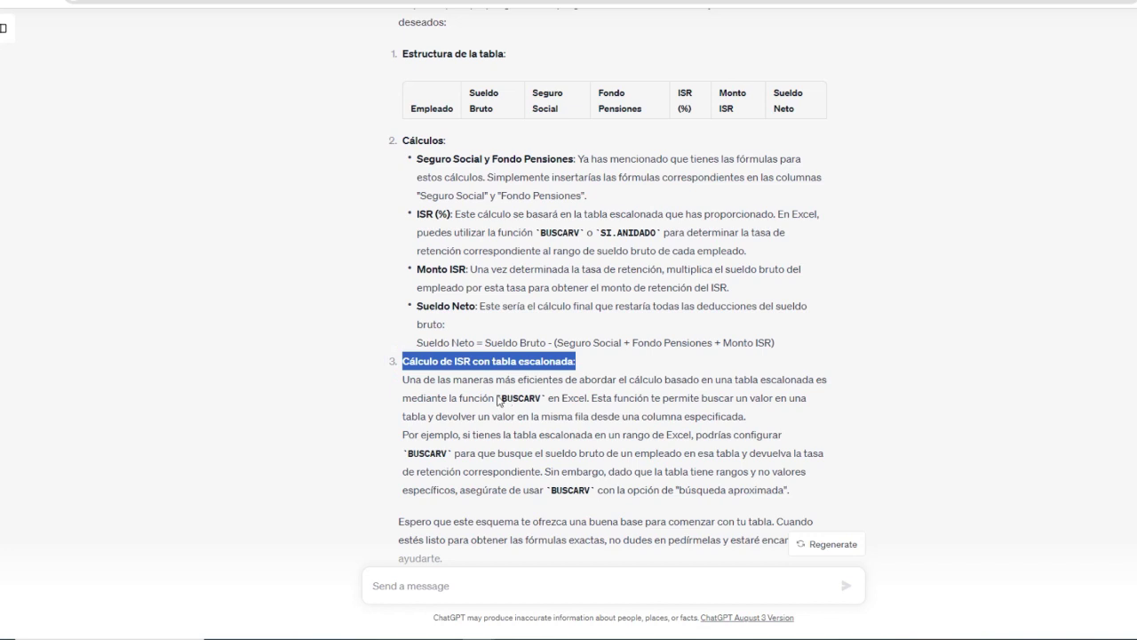
pyautogui.moveTo(501, 397); pyautogui.dragTo(740, 489)
pyautogui.click(685, 429)
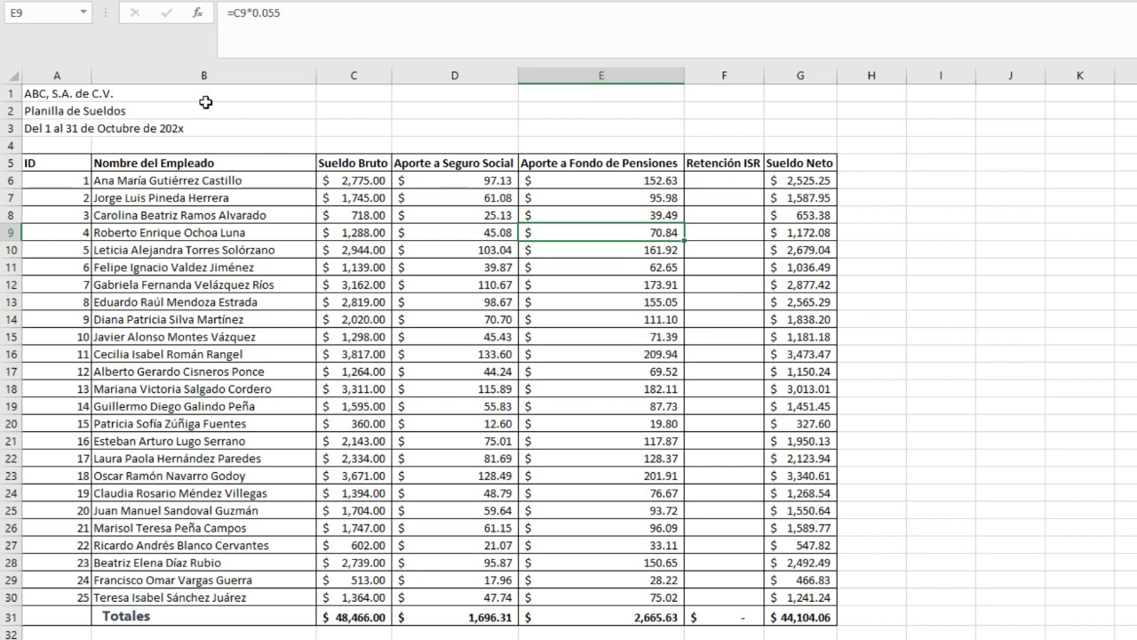
# Step: Switch to the Excel payroll sheet and review its company heading, period, ID column and employee name column
pyautogui.click(175, 98)
pyautogui.click(68, 91)
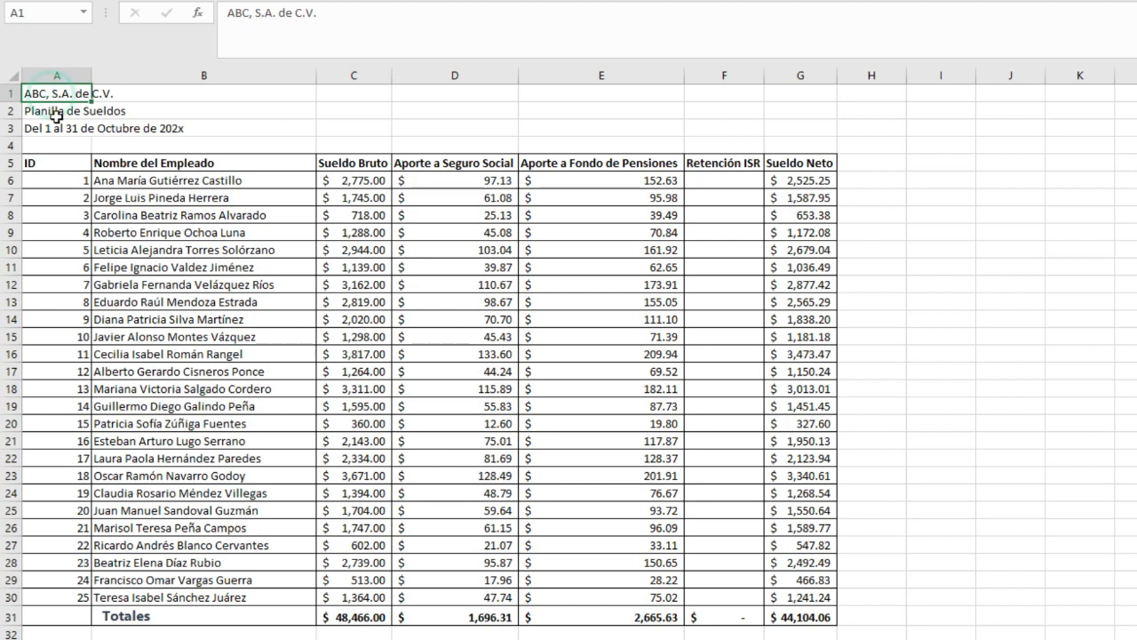
pyautogui.click(59, 113)
pyautogui.click(59, 130)
pyautogui.moveTo(59, 168); pyautogui.dragTo(62, 598)
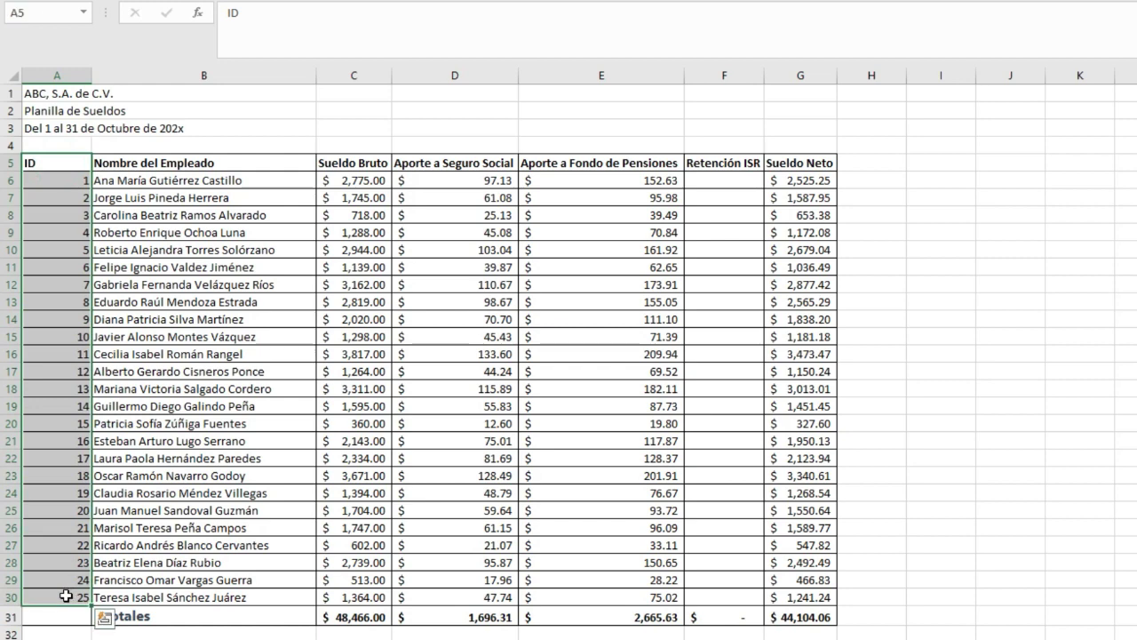
pyautogui.moveTo(133, 155); pyautogui.dragTo(266, 597)
# Step: Review the Sueldo Bruto column from the first employee down to the totals row
pyautogui.moveTo(364, 163); pyautogui.dragTo(355, 544)
pyautogui.click(360, 182)
pyautogui.moveTo(360, 181); pyautogui.dragTo(370, 597)
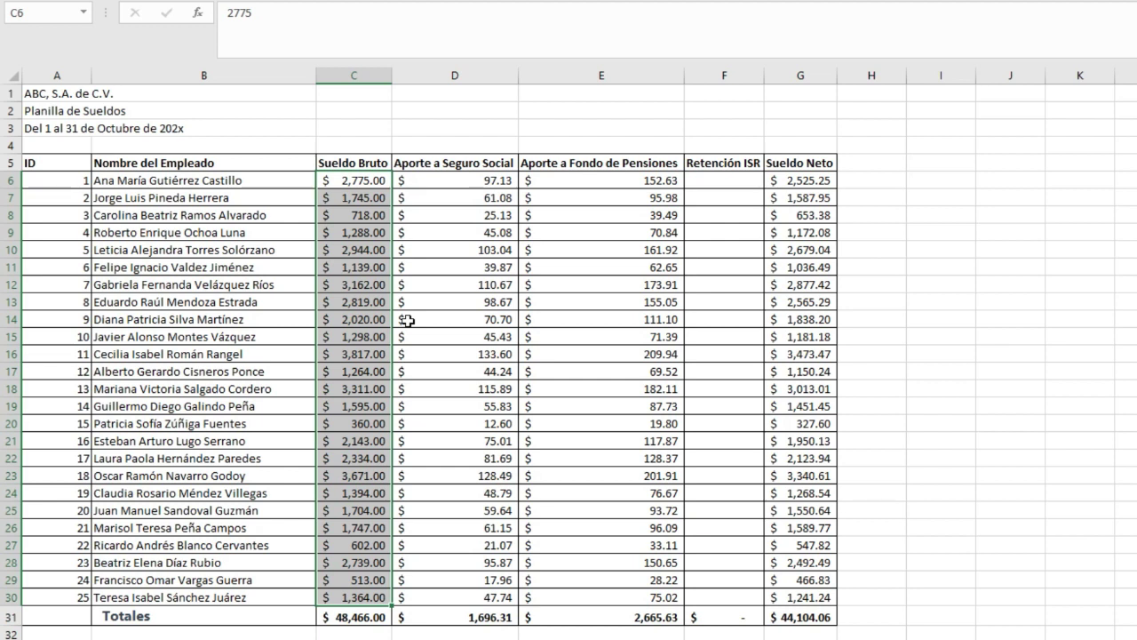
pyautogui.moveTo(376, 229); pyautogui.dragTo(357, 176)
pyautogui.moveTo(362, 267); pyautogui.dragTo(364, 611)
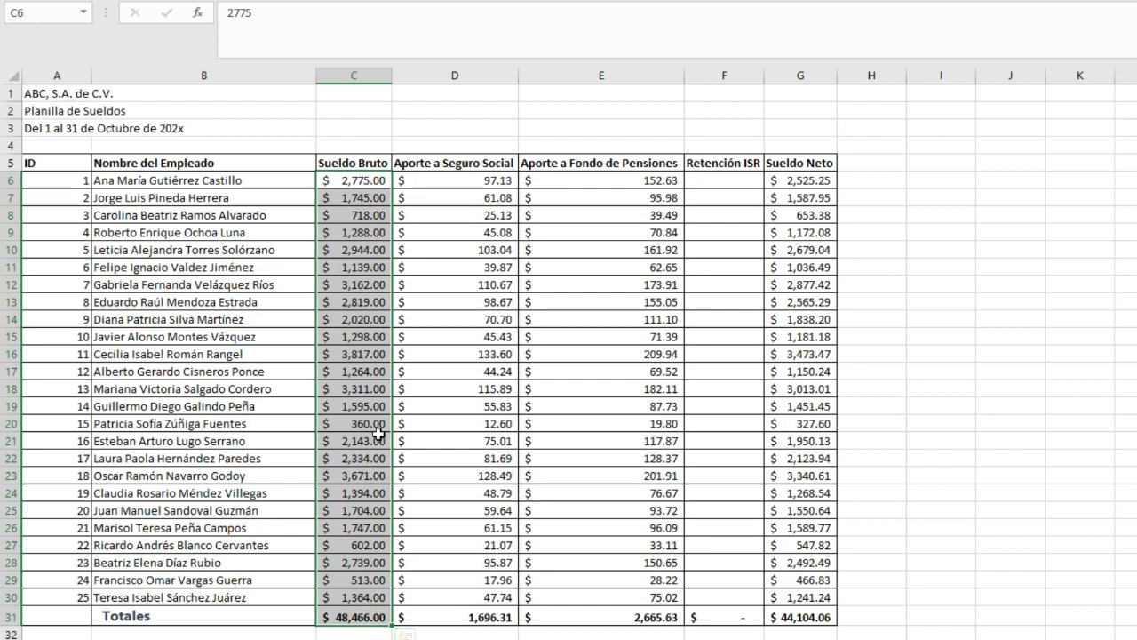
# Step: Inspect the social security and pension fund contribution formulas in cells D6 and E6
pyautogui.click(473, 177)
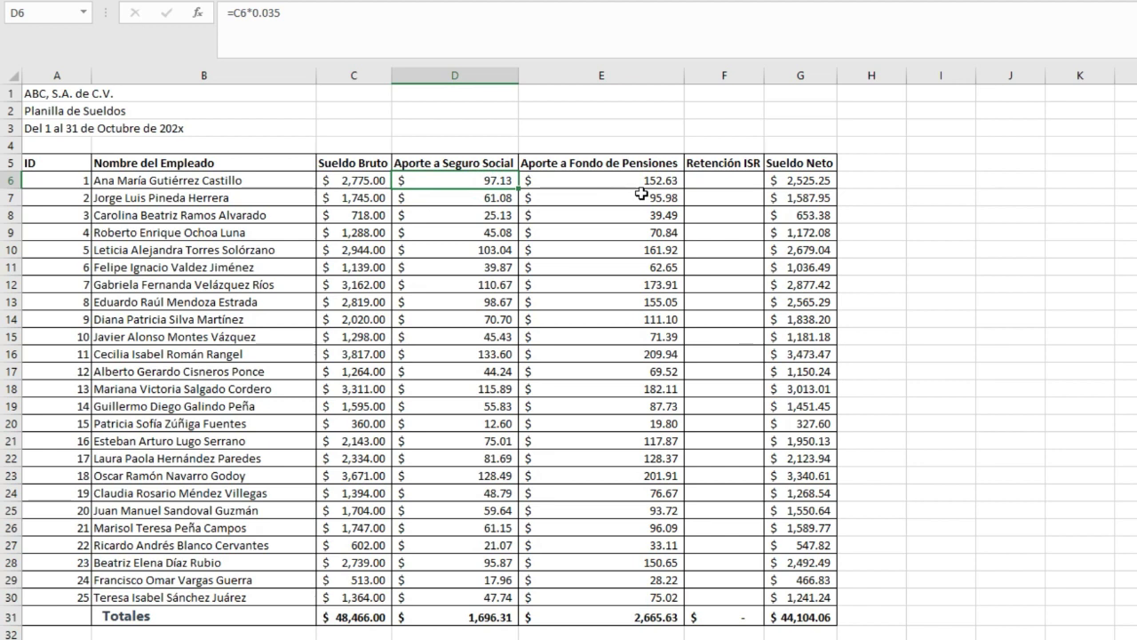
pyautogui.press('F2')
pyautogui.press('Tab')
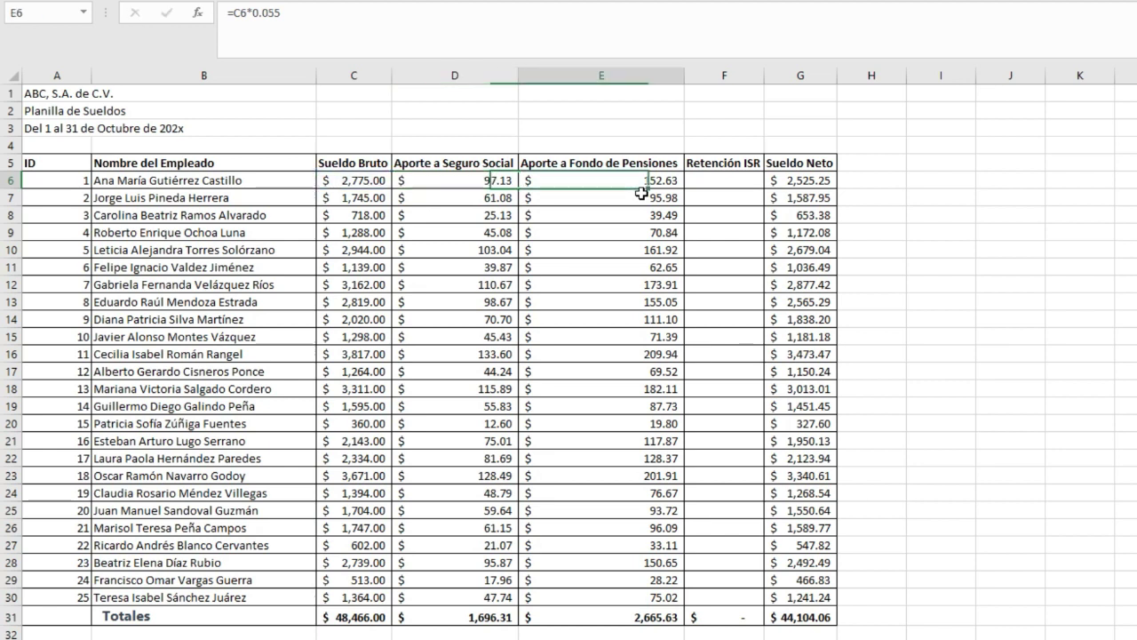
pyautogui.press('F2')
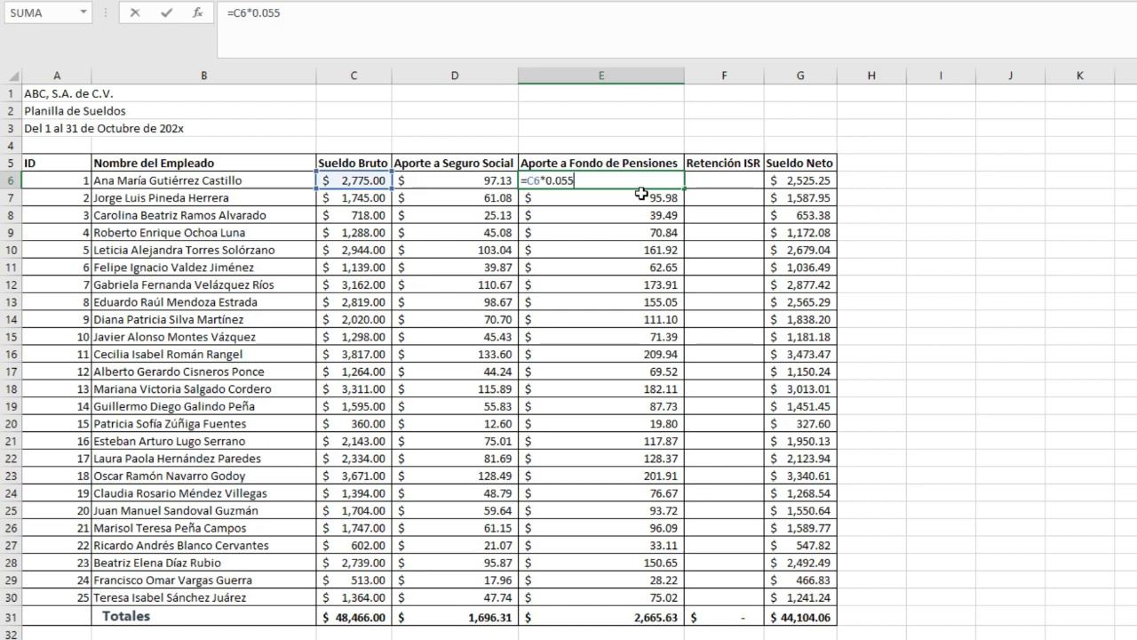
pyautogui.press('Tab')
# Step: Inspect the Sueldo Neto formula in G6 and the empty Retención ISR cell F6, and return to ChatGPT
pyautogui.press('Up')
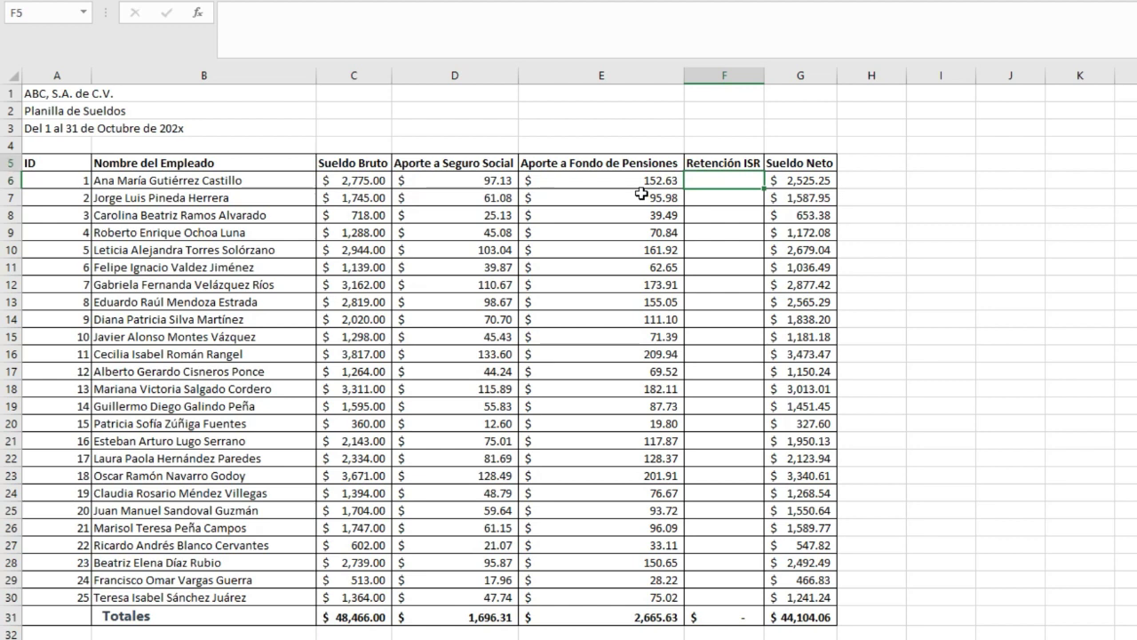
pyautogui.press('Down')
pyautogui.press('Right')
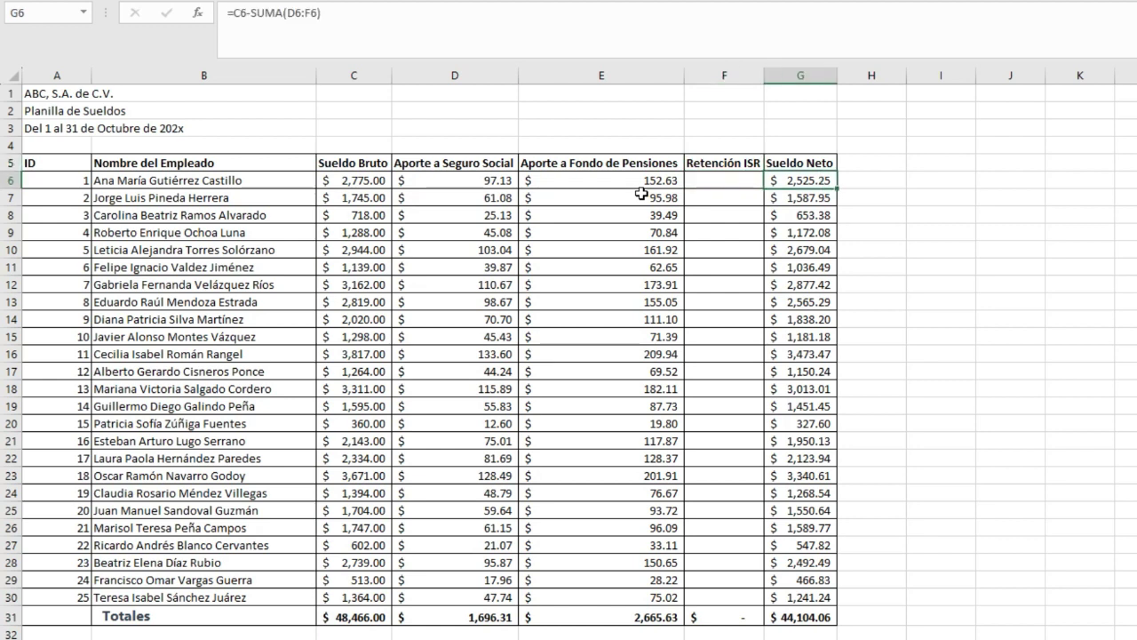
pyautogui.press('F2')
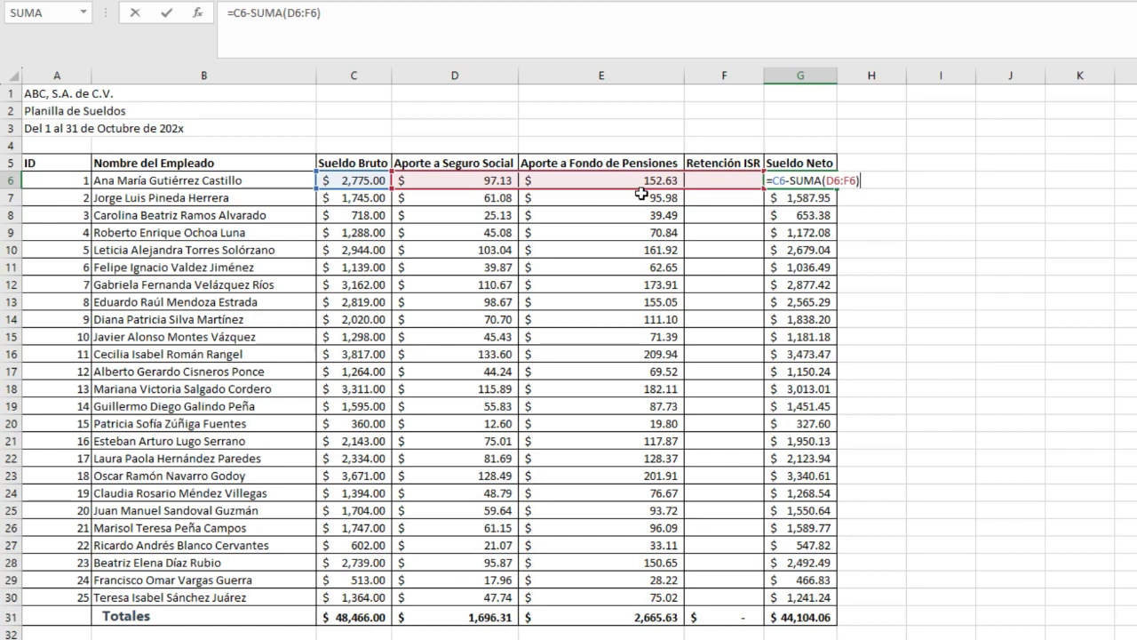
pyautogui.press('Escape')
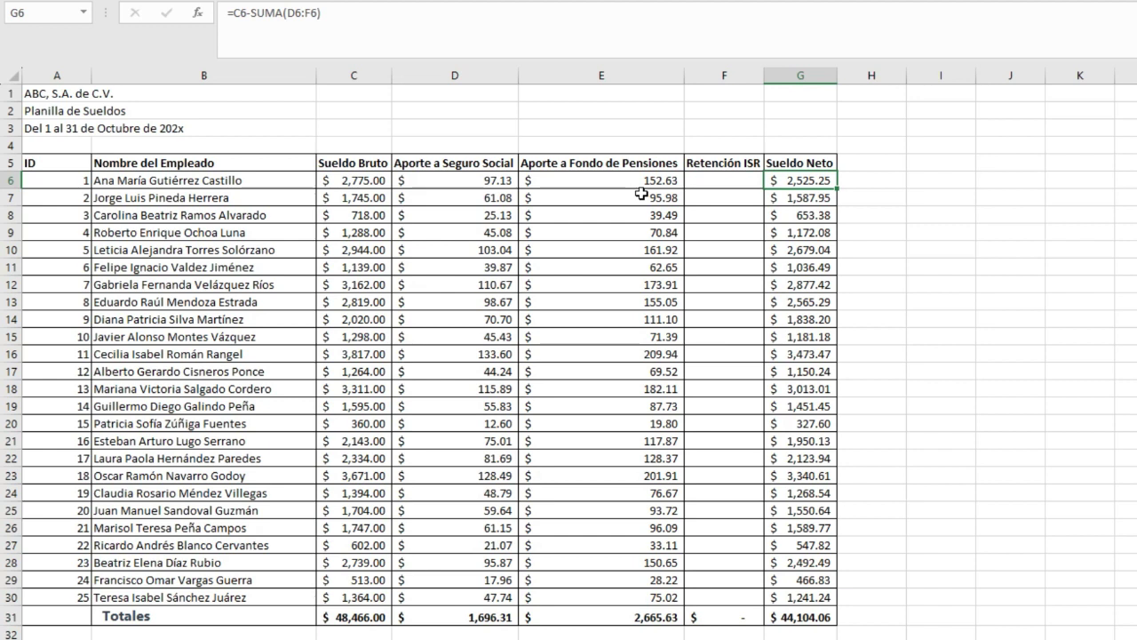
pyautogui.press('Left')
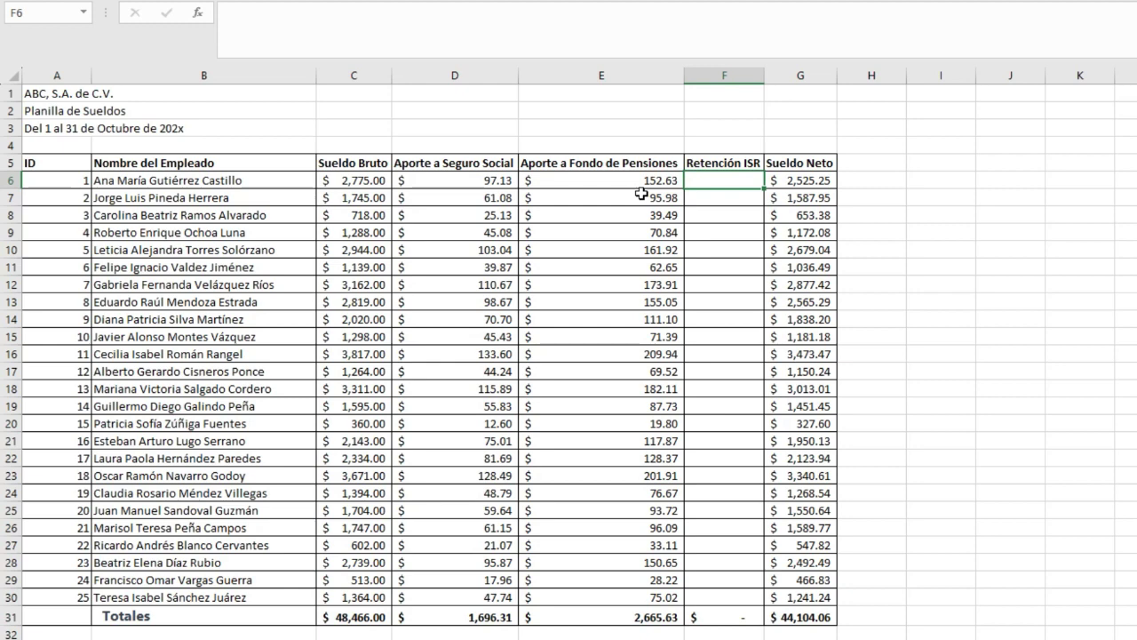
pyautogui.hotkey('alt', 'Tab')
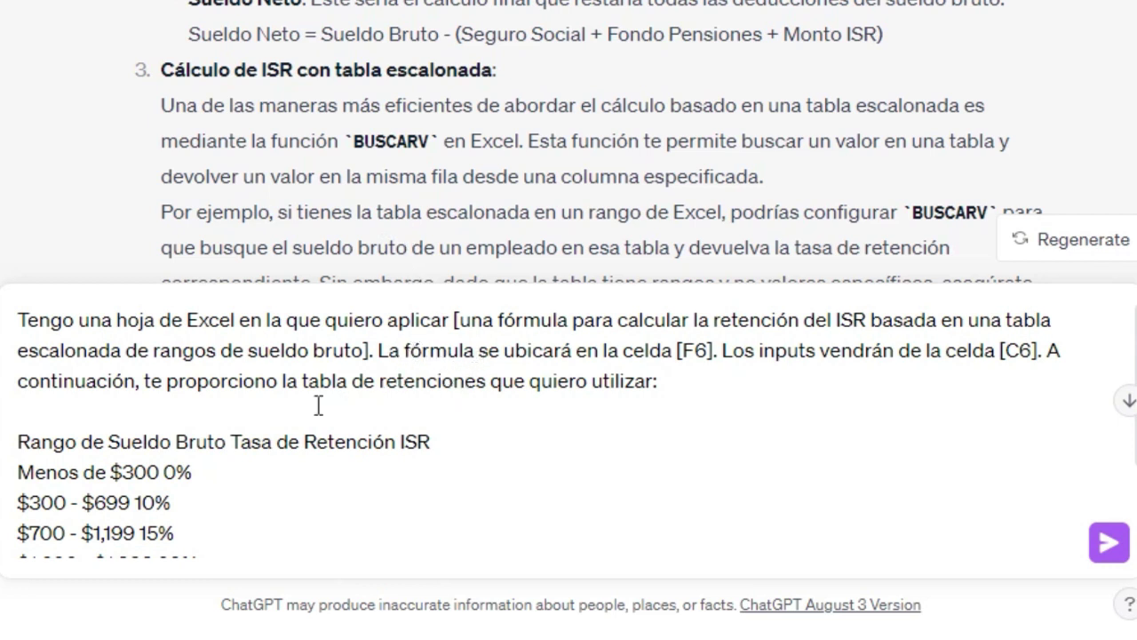
# Step: Review and send the prompt requesting an Excel 365 Spanish formula in F6 that calculates ISR withholding from C6 with the stepped rate table
pyautogui.click(101, 318)
pyautogui.click(19, 316)
pyautogui.moveTo(458, 318); pyautogui.dragTo(487, 321)
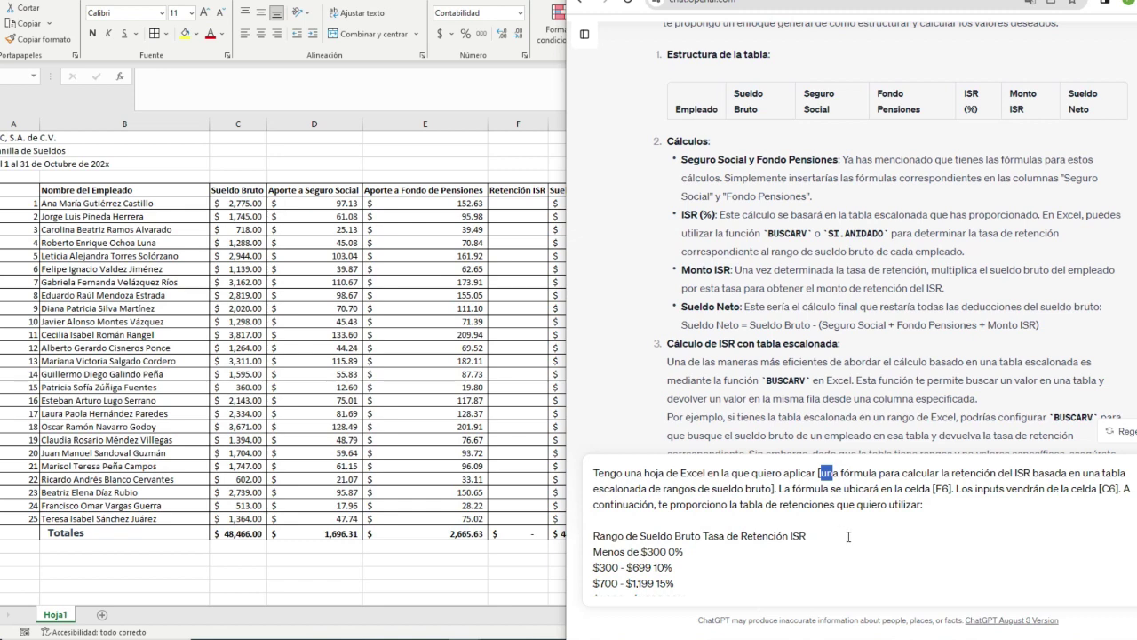
pyautogui.scroll(-3, 824, 473)
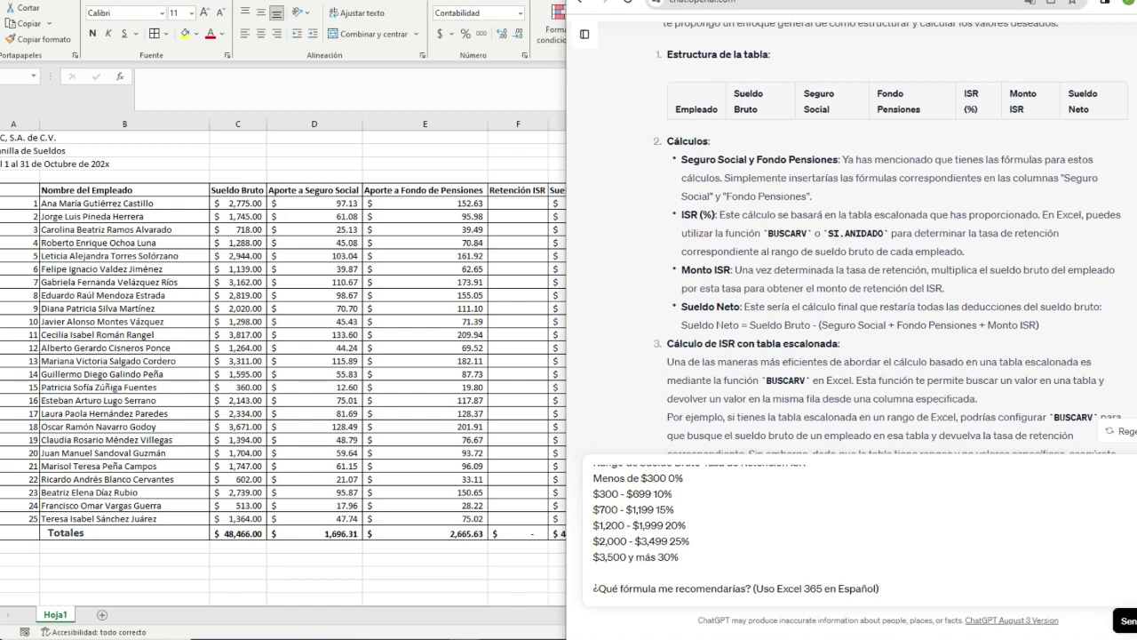
pyautogui.click(1121, 586)
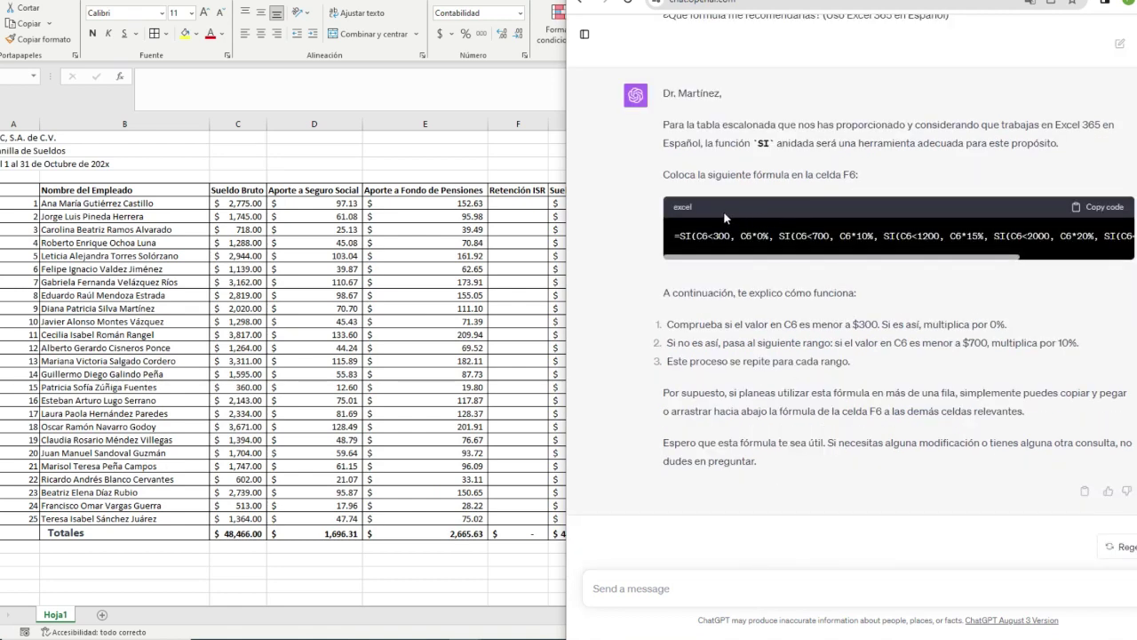
# Step: Copy the suggested nested SI formula into Retención ISR cell F6 and fill it down for all employees
pyautogui.moveTo(676, 174); pyautogui.dragTo(907, 191)
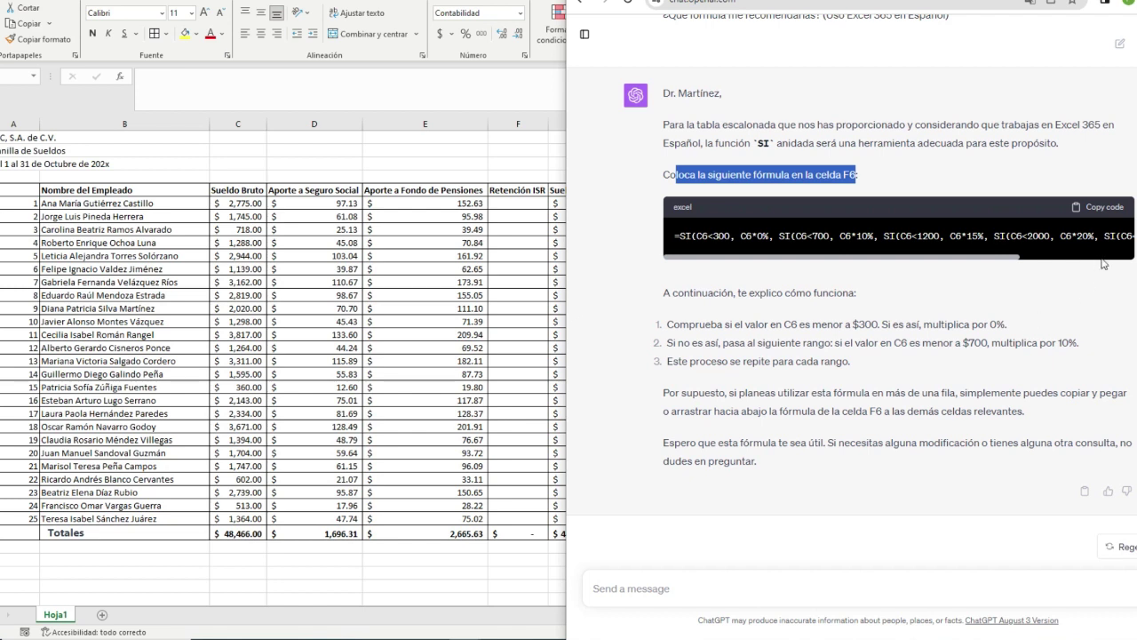
pyautogui.click(1104, 208)
pyautogui.click(516, 202)
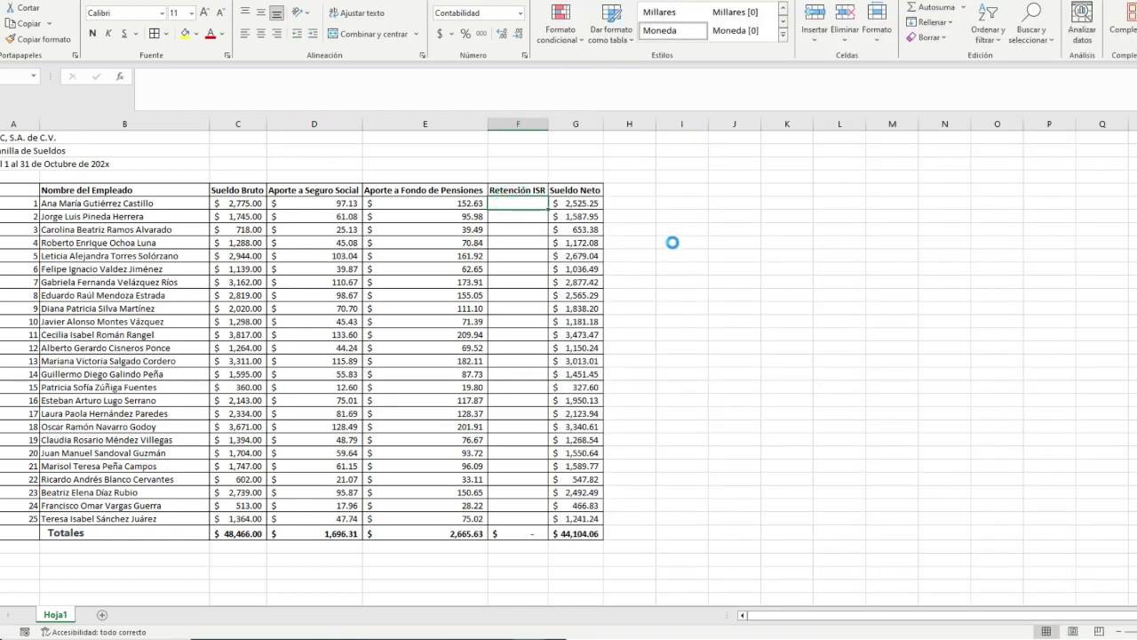
pyautogui.hotkey('ctrl', 'v')
pyautogui.doubleClick(549, 207)
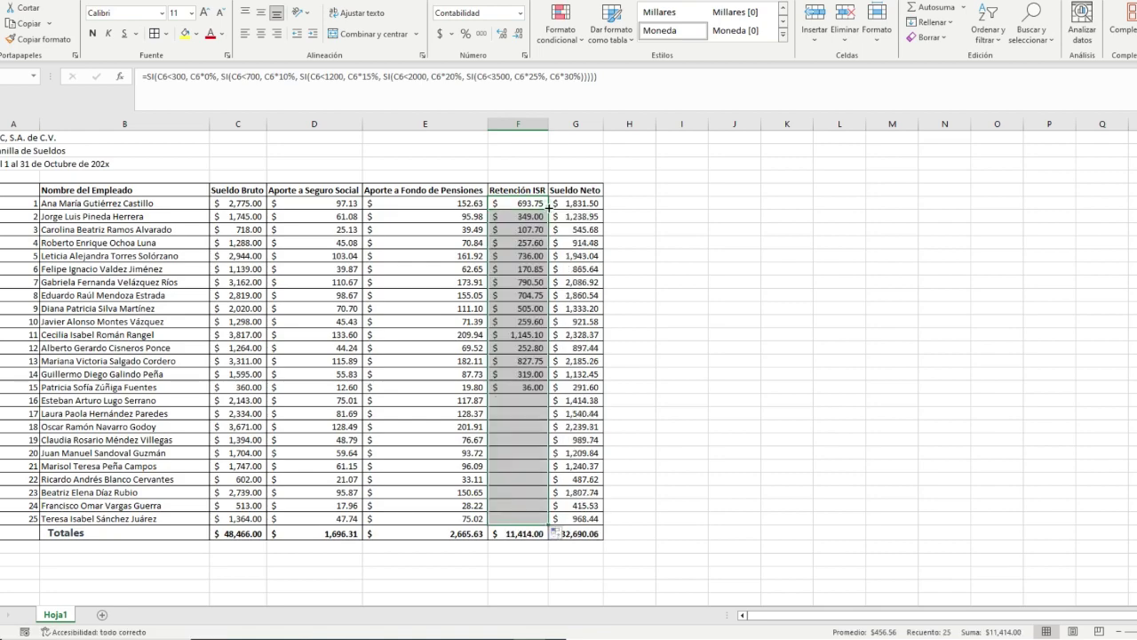
# Step: Check the first employee's gross salary in C6 against the nested SI formula in F6
pyautogui.click(528, 205)
pyautogui.click(681, 203)
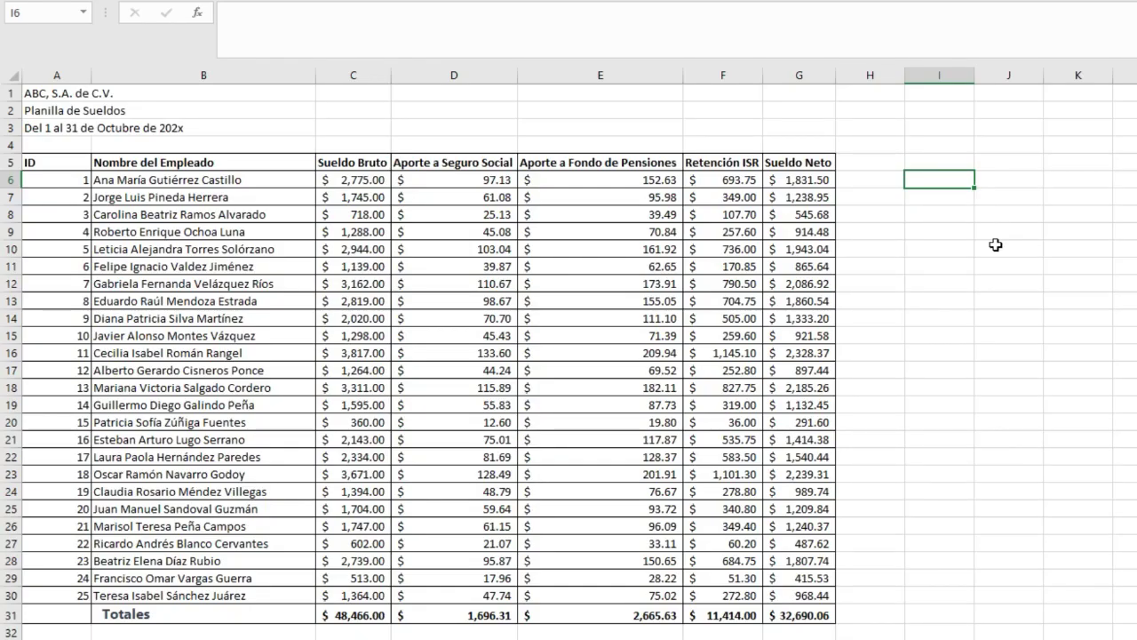
pyautogui.press('Left')
pyautogui.press('Left')
pyautogui.press('Left')
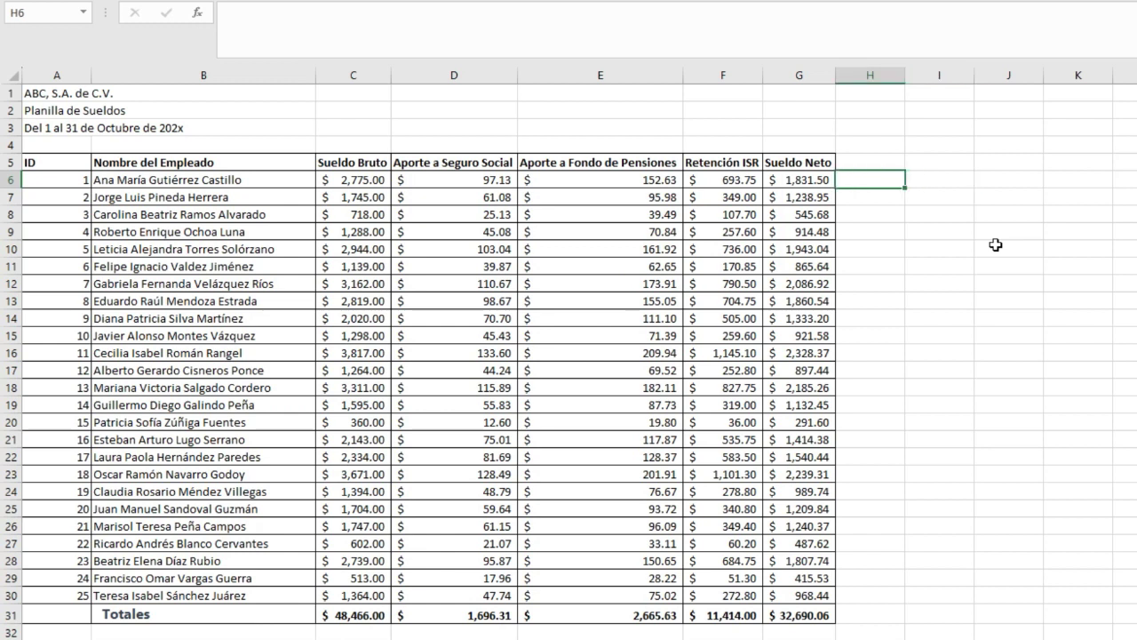
pyautogui.click(365, 184)
pyautogui.click(745, 182)
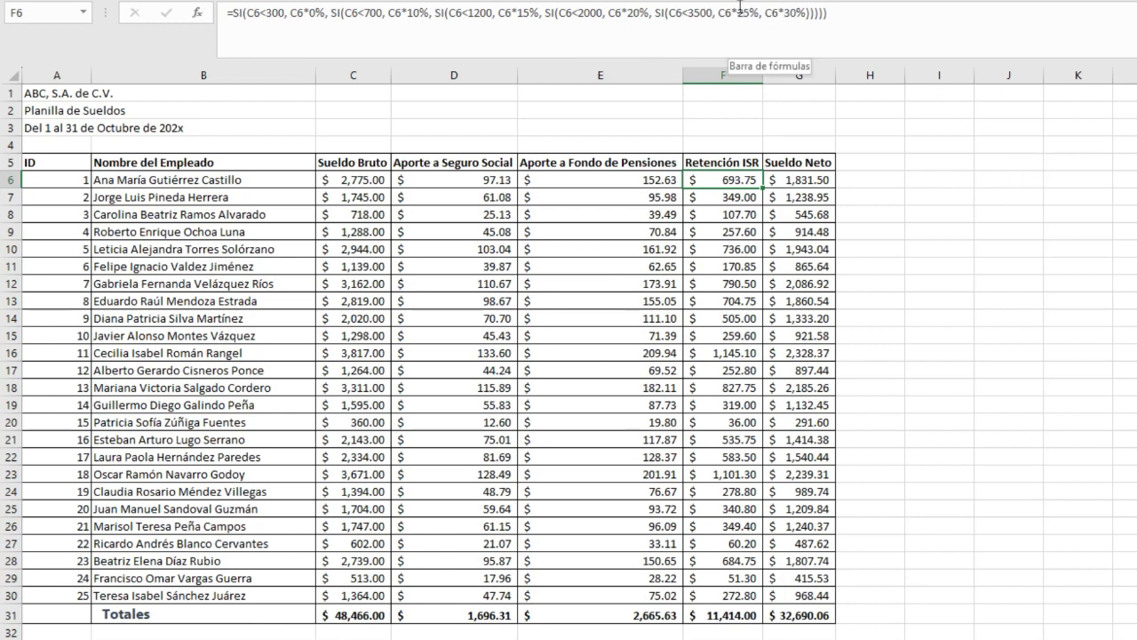
# Step: Enter the check calculation =C6*.25 in the empty cell J6
pyautogui.click(988, 181)
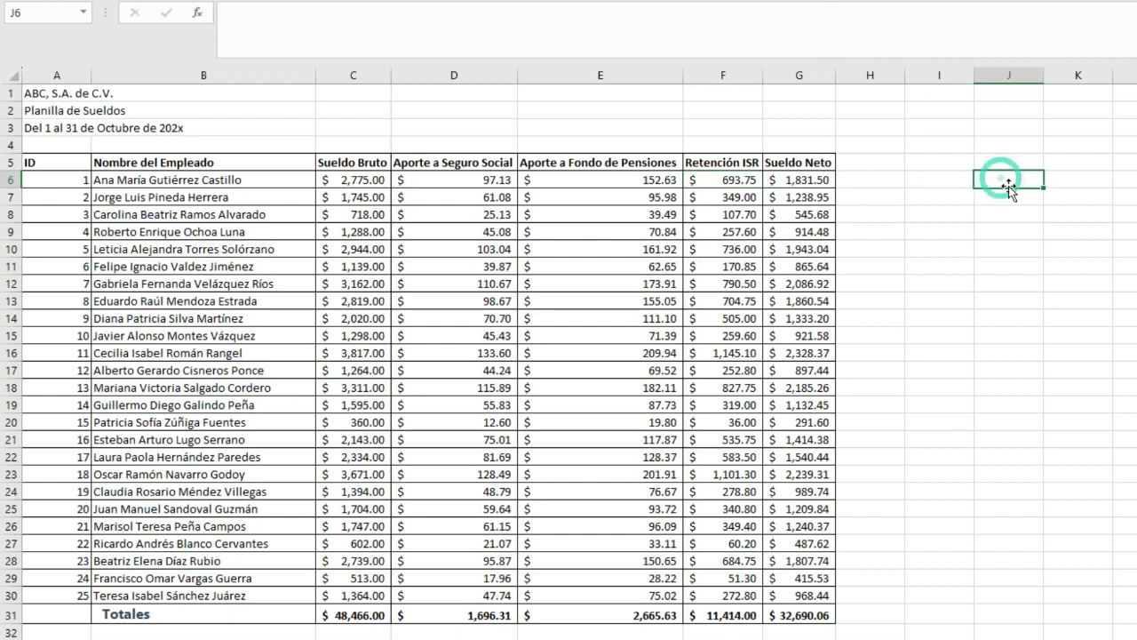
pyautogui.write('=')
pyautogui.press('Left')
pyautogui.press('Left')
pyautogui.press('Left')
pyautogui.press('Left')
pyautogui.press('Left')
pyautogui.press('Left')
pyautogui.press('Left')
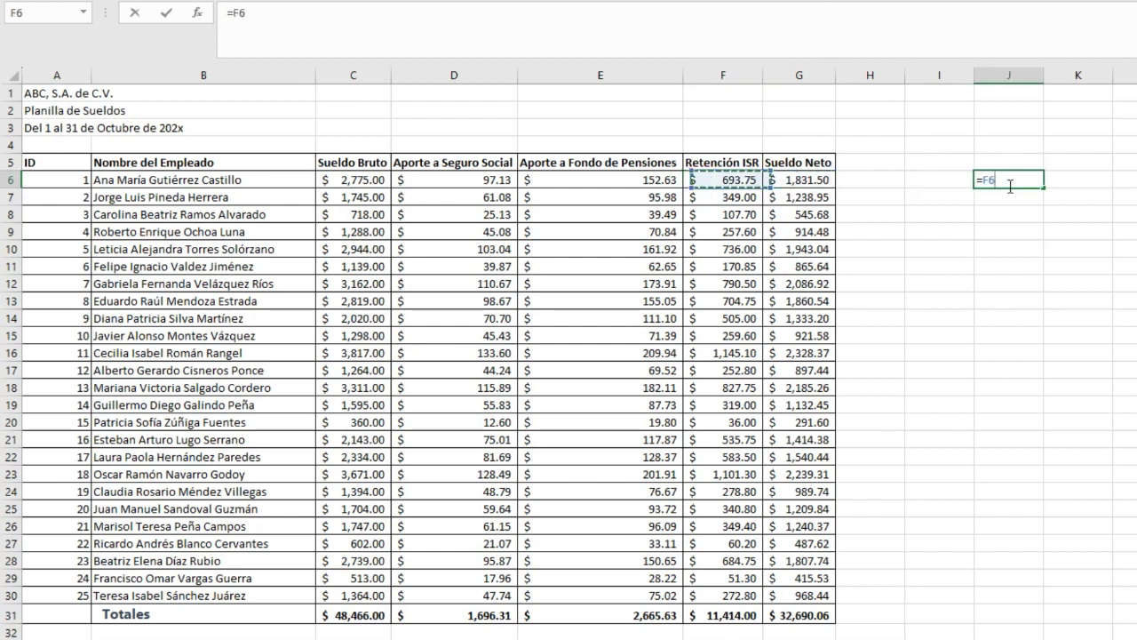
pyautogui.write('*')
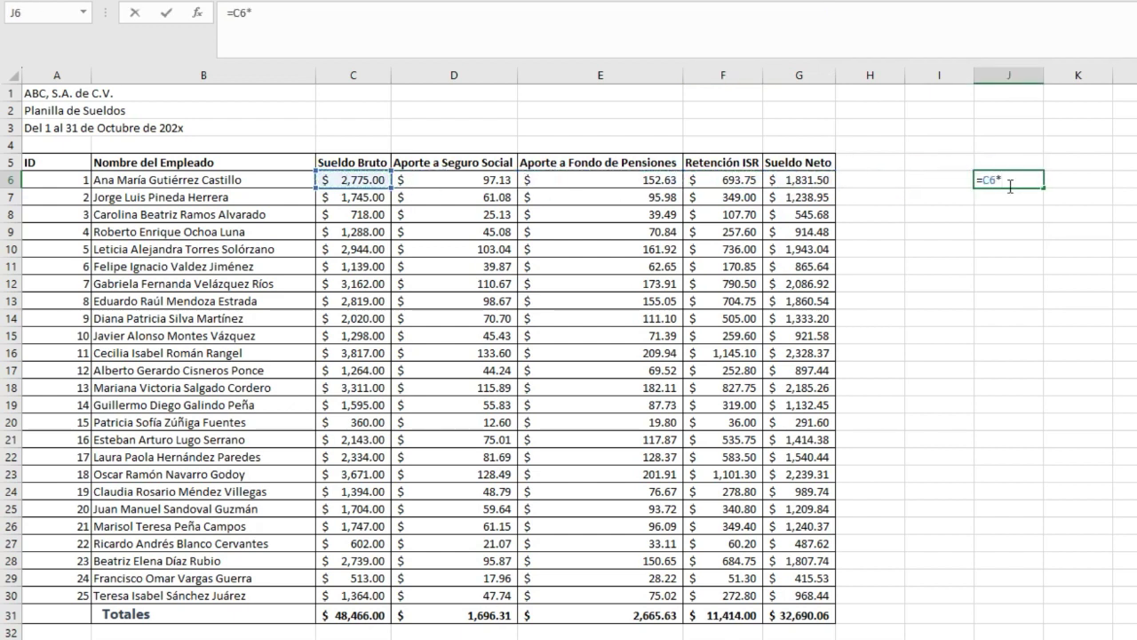
pyautogui.write('.25')
pyautogui.press('Return')
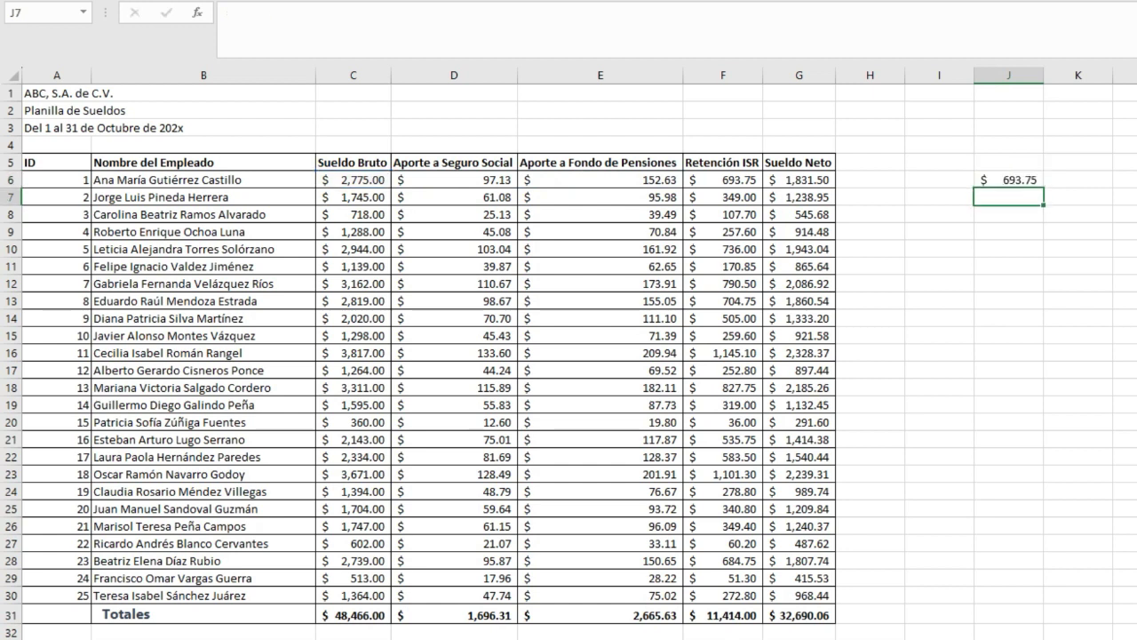
# Step: Compare the check calculation with the ISR withholding in F6 and clear J6
pyautogui.click(745, 178)
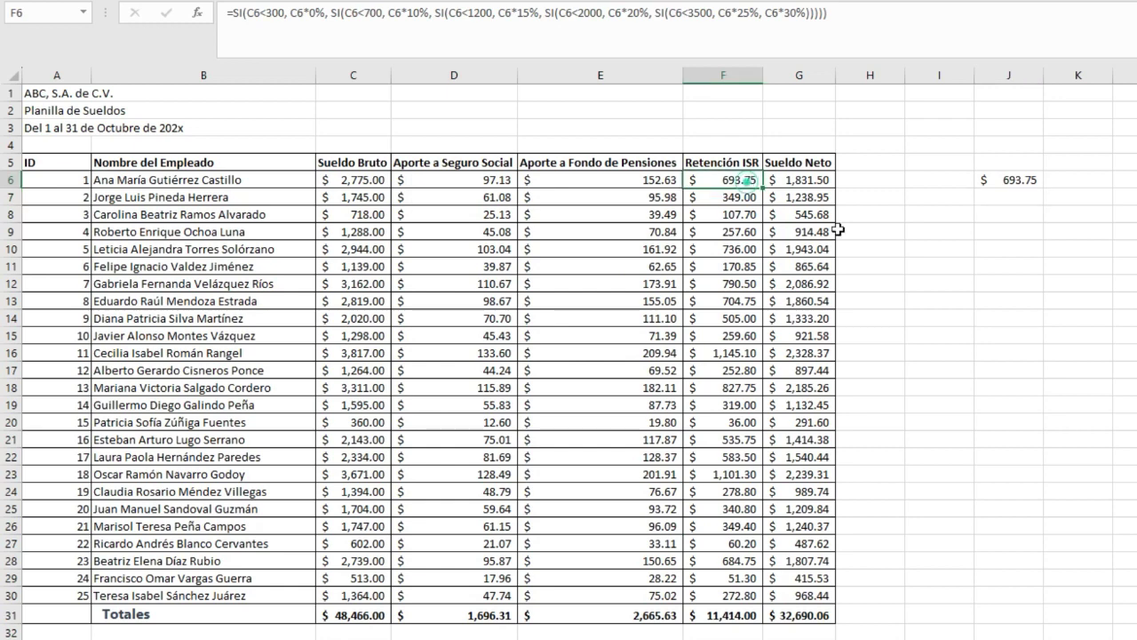
pyautogui.click(1018, 180)
pyautogui.press('Delete')
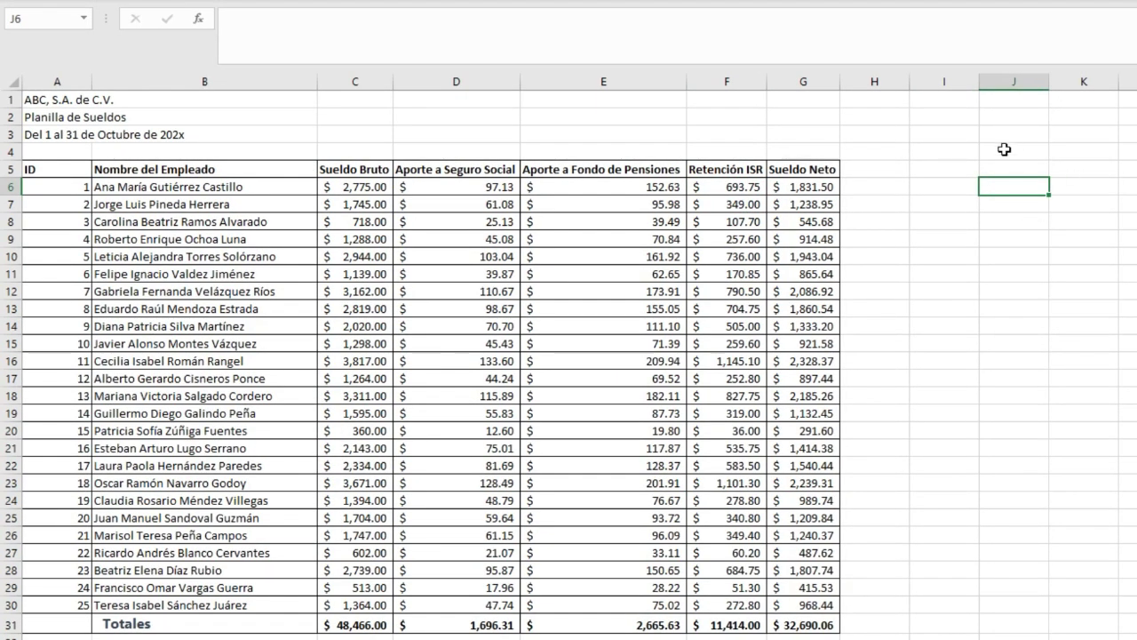
# Step: Inspect the Retención ISR formulas for the first employees, from F6 down to F8
pyautogui.click(743, 185)
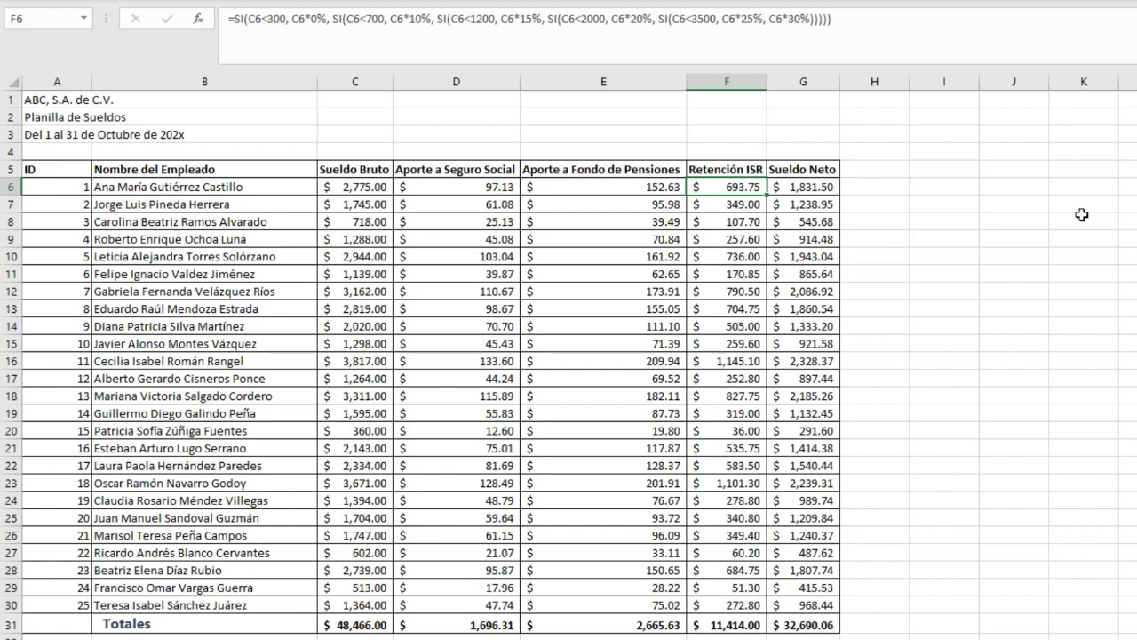
pyautogui.press('Down')
pyautogui.press('Up')
pyautogui.press('Up')
pyautogui.press('Down')
pyautogui.press('Down')
pyautogui.press('Down')
pyautogui.press('Up')
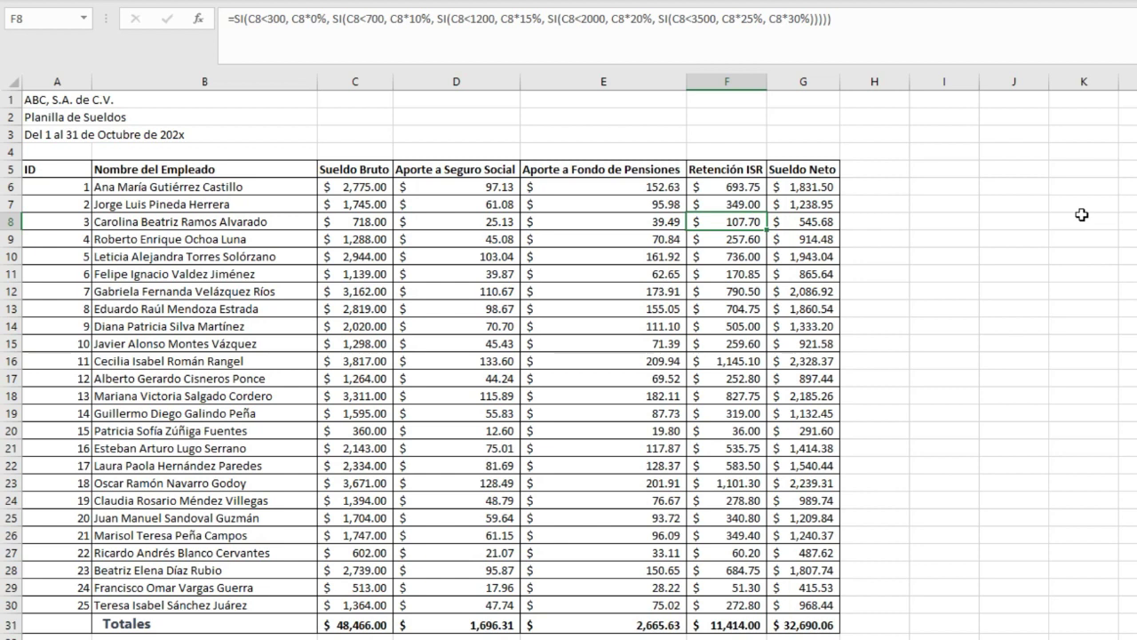
# Step: Inspect the ISR formula in F8 and its references to gross salary cell C8, leaving the formula as is
pyautogui.press('Left')
pyautogui.press('Left')
pyautogui.press('Right')
pyautogui.press('Right')
pyautogui.press('F2')
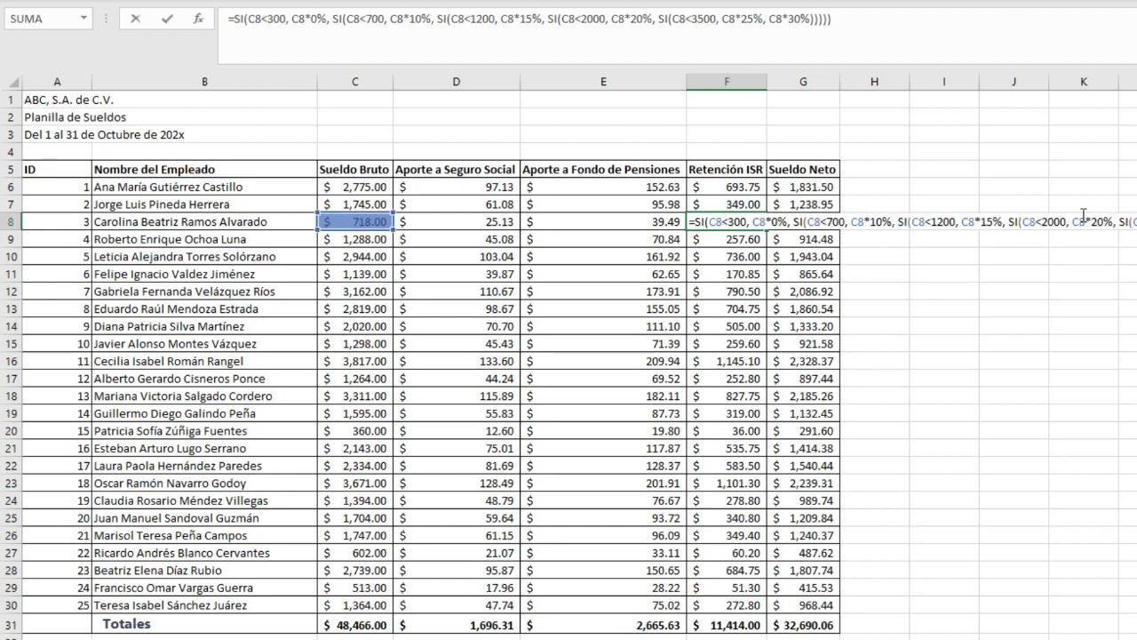
pyautogui.press('Escape')
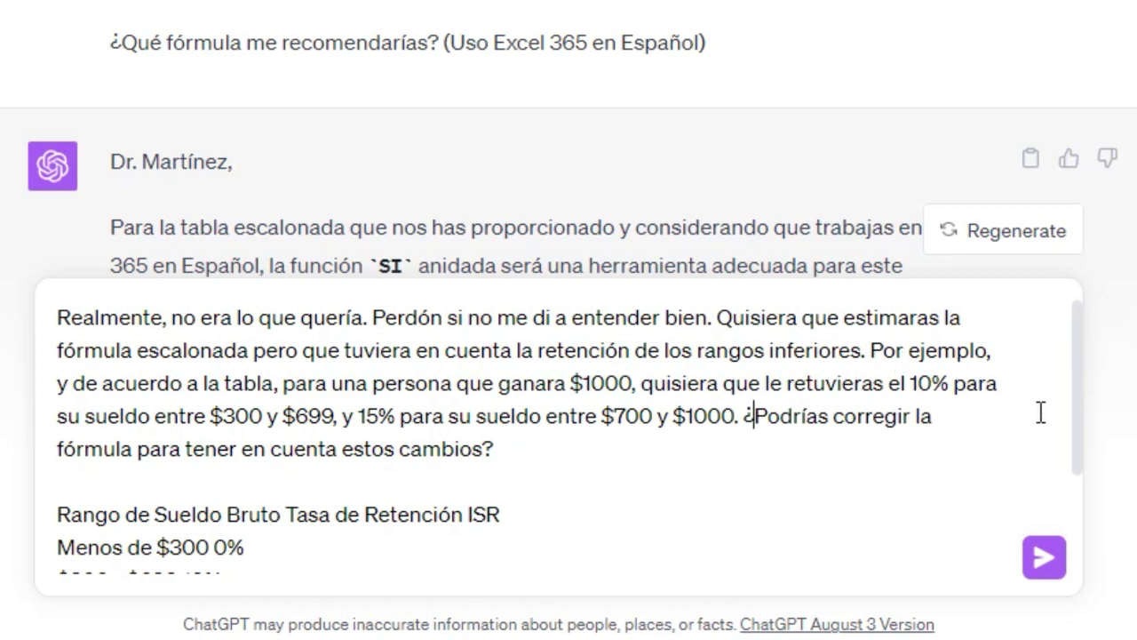
# Step: Review and send the prompt asking ChatGPT to correct the formula so withholding accumulates across lower ranges, with the $1000 example and rate table
pyautogui.click(1073, 390)
pyautogui.moveTo(1073, 389); pyautogui.dragTo(1066, 422)
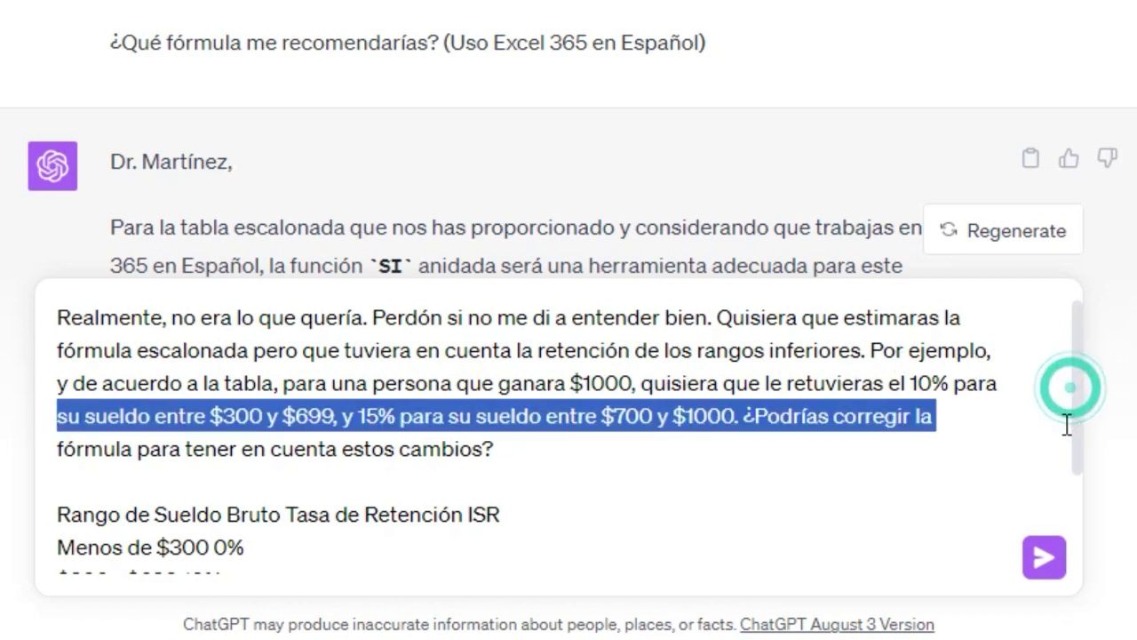
pyautogui.click(648, 389)
pyautogui.click(380, 413)
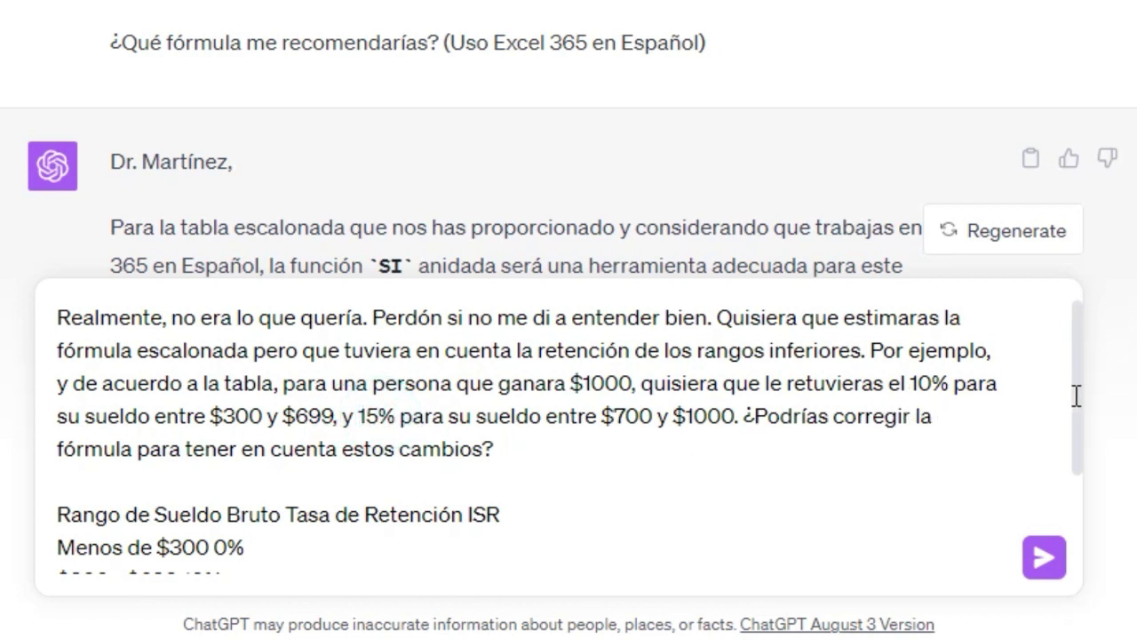
pyautogui.moveTo(1073, 391); pyautogui.dragTo(1079, 520)
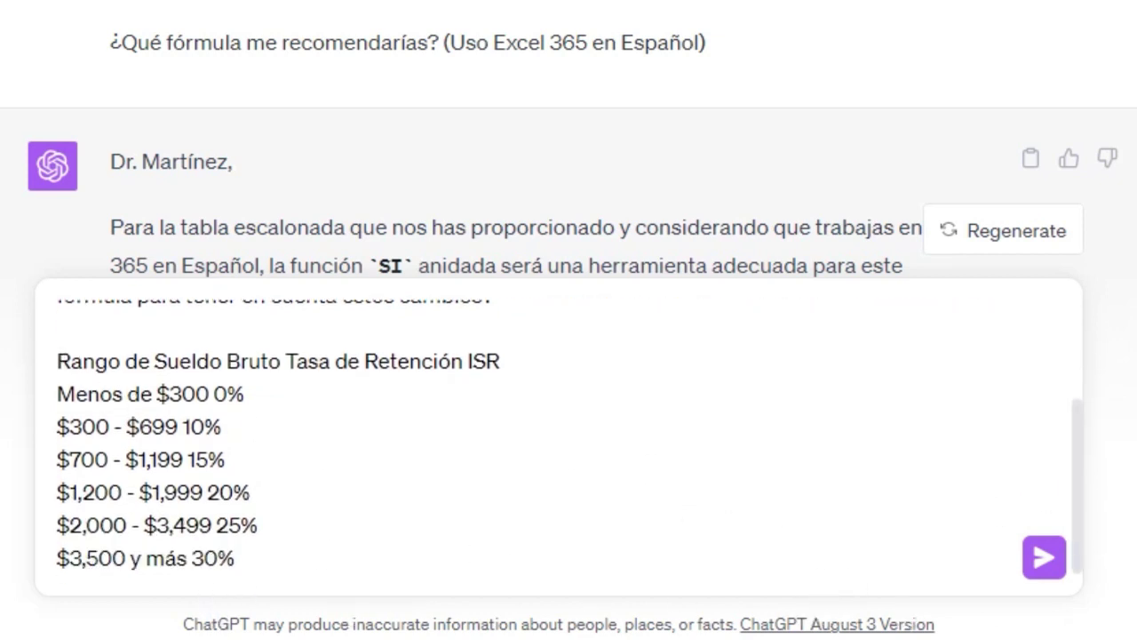
pyautogui.click(1045, 560)
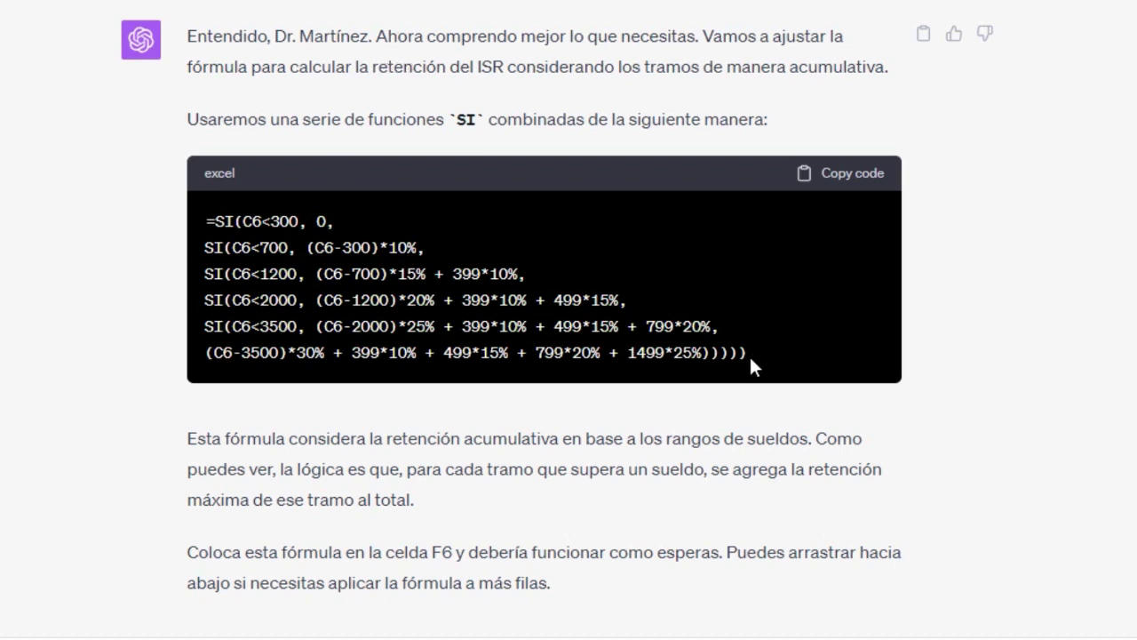
# Step: Review the reply's explanation and the corrected formula's conditions for salaries under 300 and under 700
pyautogui.moveTo(408, 36); pyautogui.dragTo(815, 124)
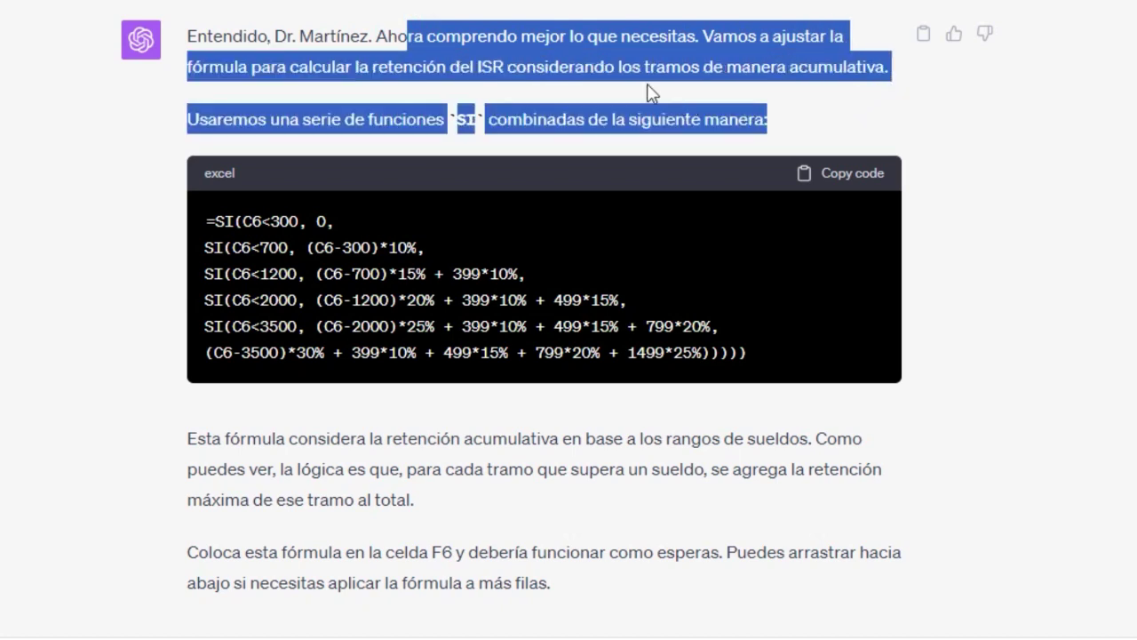
pyautogui.click(598, 59)
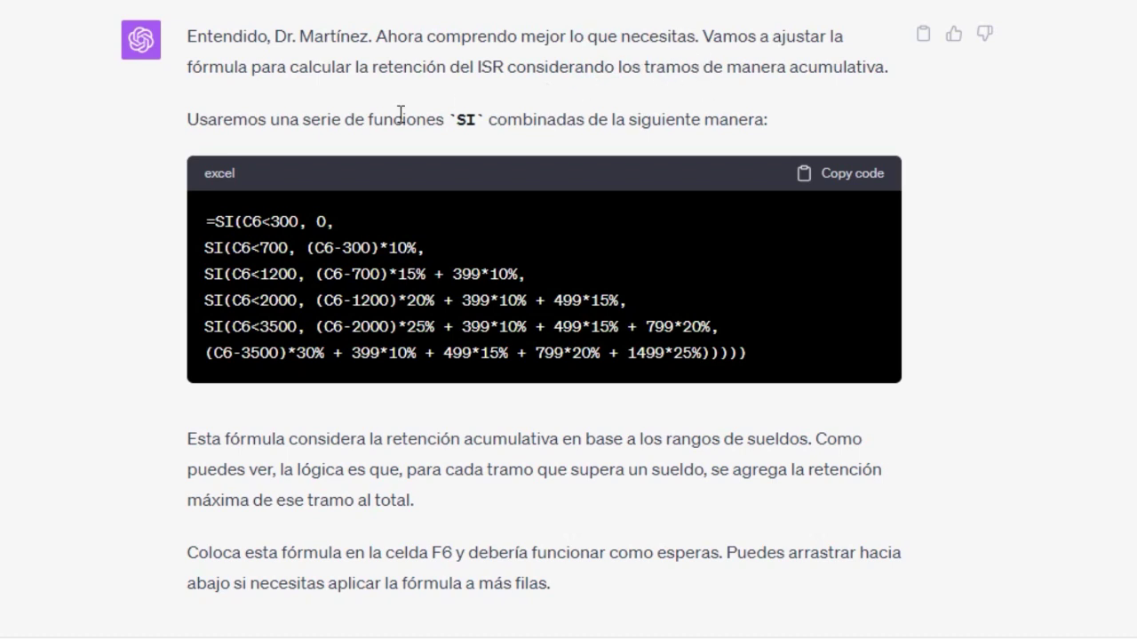
pyautogui.moveTo(271, 119); pyautogui.dragTo(769, 121)
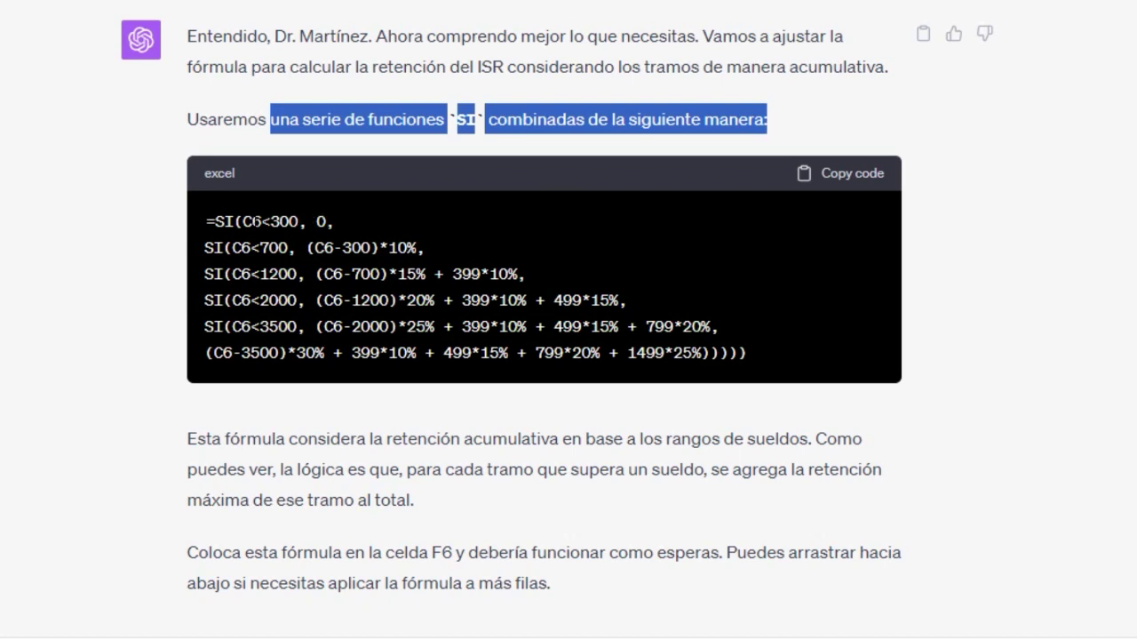
pyautogui.moveTo(252, 221); pyautogui.dragTo(261, 221)
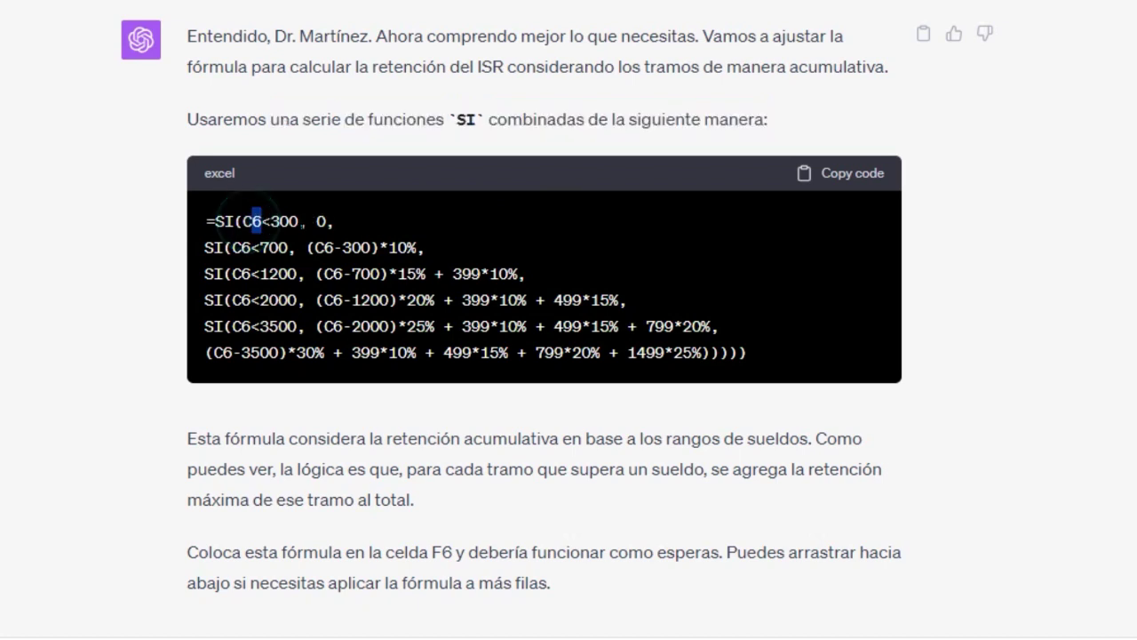
pyautogui.click(245, 247)
pyautogui.doubleClick(317, 247)
pyautogui.click(352, 247)
pyautogui.click(384, 247)
# Step: Examine the under-1200 bracket of the corrected formula, including the terms (C6-700)*15% and 399*10%
pyautogui.click(258, 272)
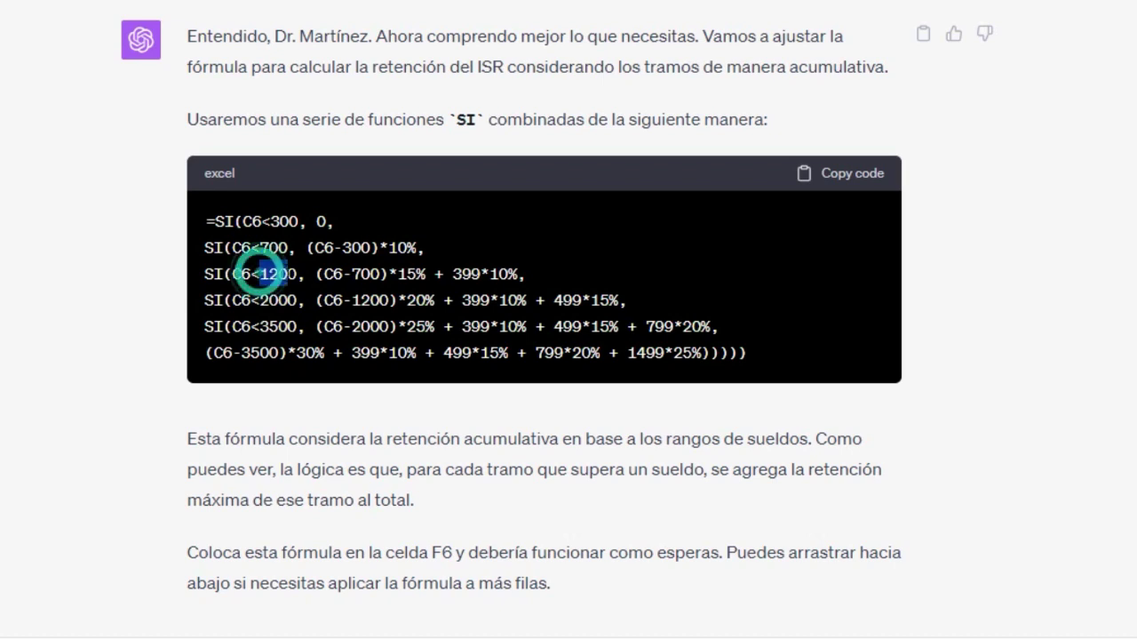
pyautogui.click(335, 275)
pyautogui.click(326, 270)
pyautogui.click(356, 272)
pyautogui.moveTo(427, 273); pyautogui.dragTo(318, 273)
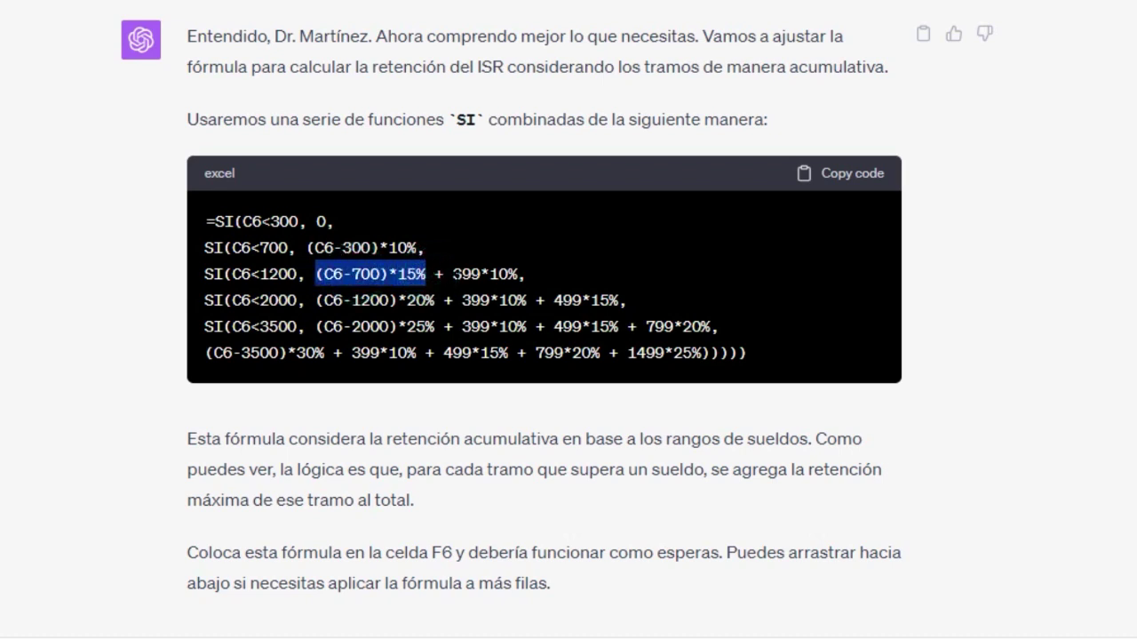
pyautogui.moveTo(452, 273); pyautogui.dragTo(514, 274)
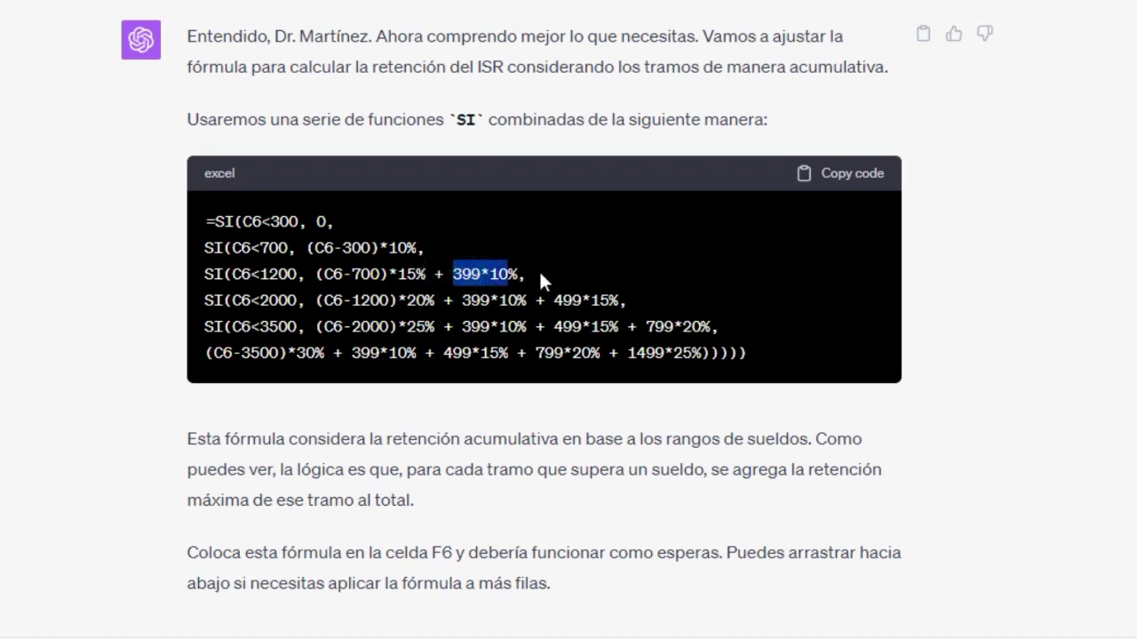
pyautogui.click(508, 276)
pyautogui.moveTo(526, 273); pyautogui.dragTo(398, 273)
pyautogui.click(224, 279)
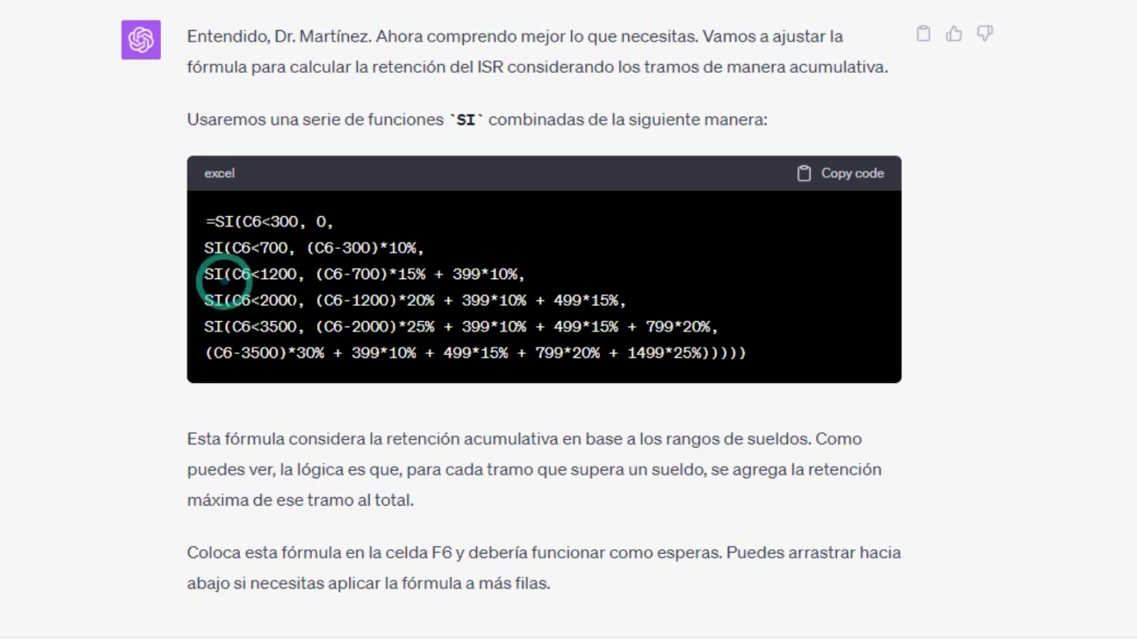
# Step: Examine the formula's final bracket, (C6-3500)*30% plus the accumulated withholding of the lower ranges
pyautogui.moveTo(205, 353); pyautogui.dragTo(324, 353)
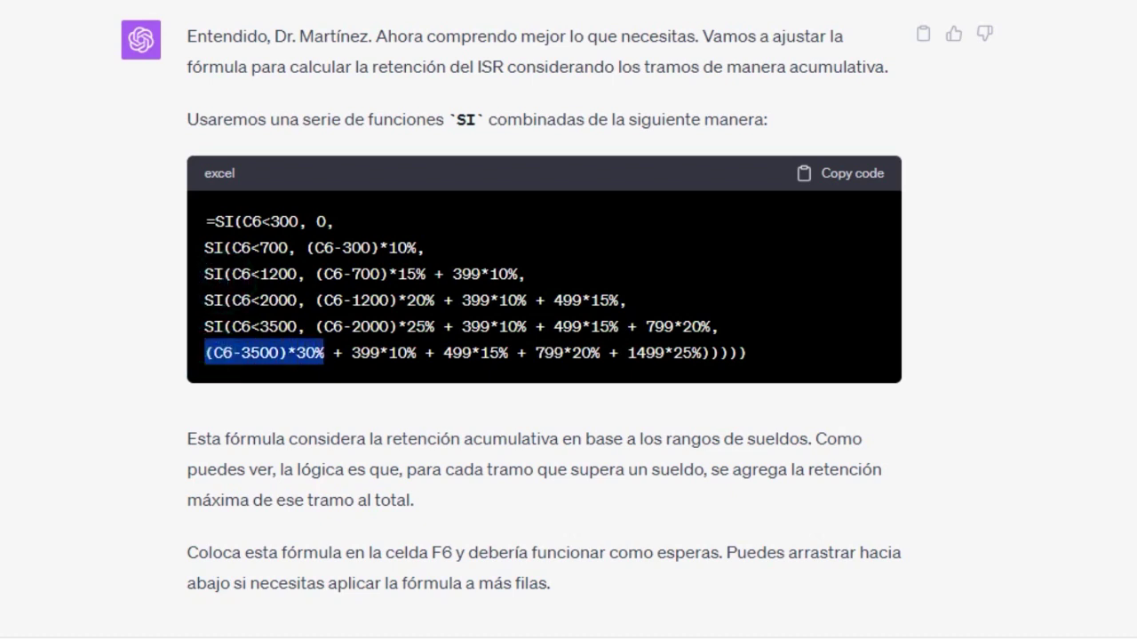
pyautogui.click(279, 352)
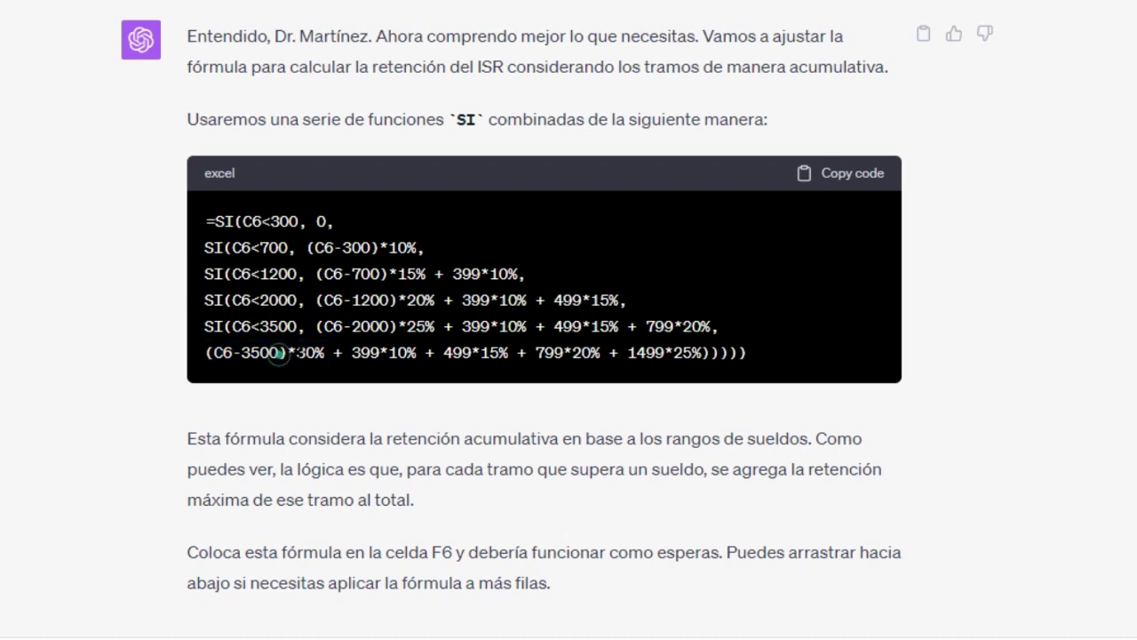
pyautogui.doubleClick(256, 353)
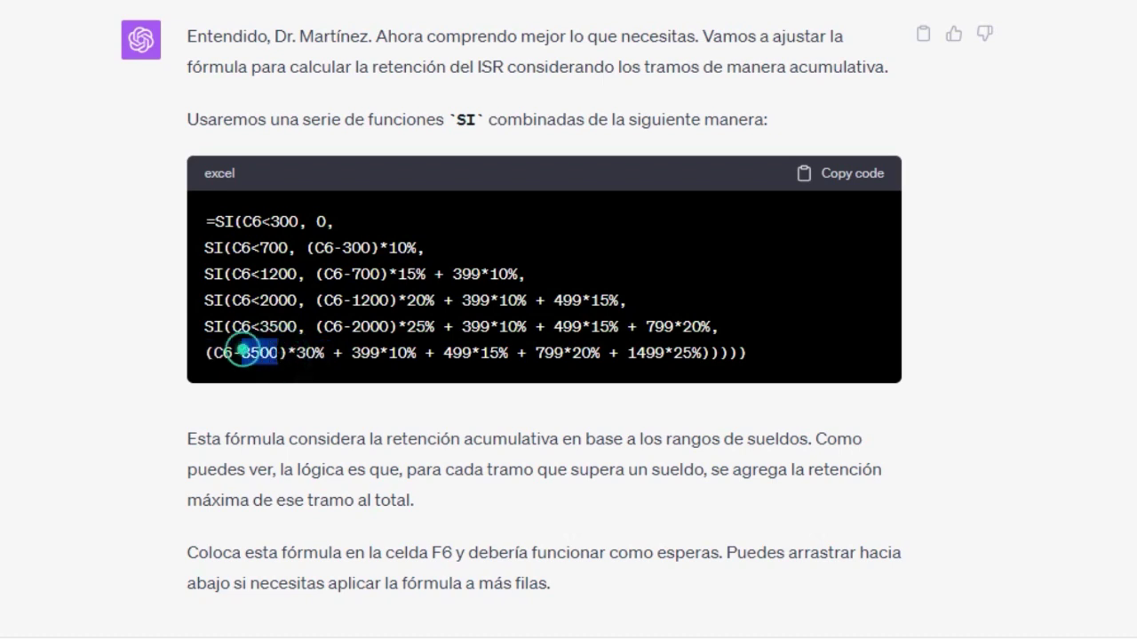
pyautogui.moveTo(355, 353); pyautogui.dragTo(755, 354)
pyautogui.click(628, 353)
pyautogui.click(754, 355)
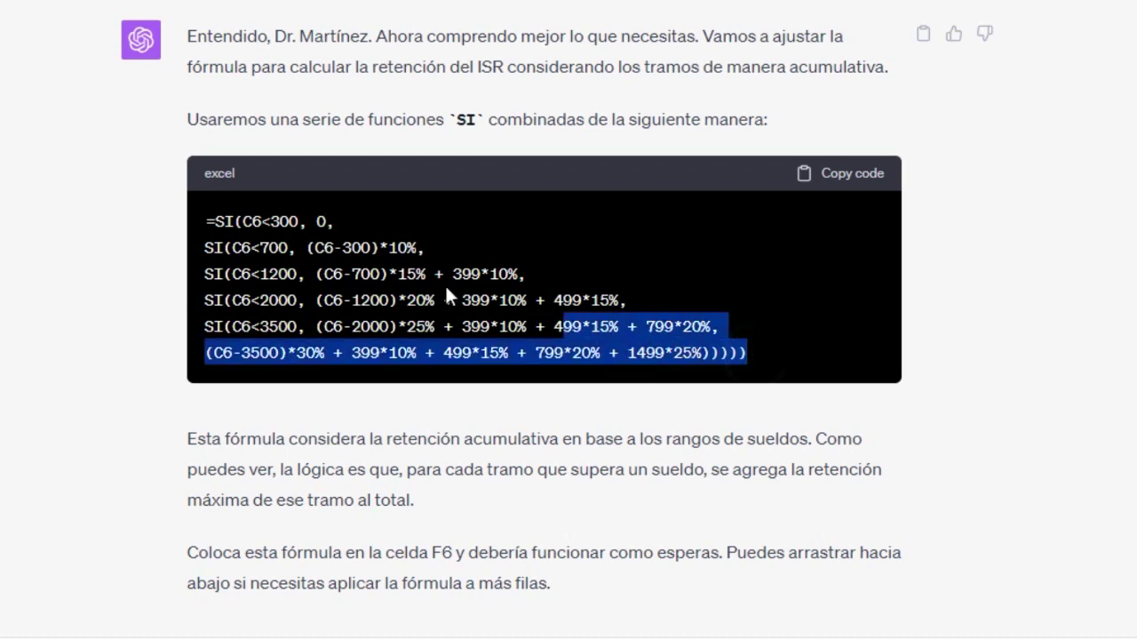
# Step: Copy the corrected formula from ChatGPT, switch to the Excel payroll sheet and paste it into cell F6
pyautogui.click(415, 279)
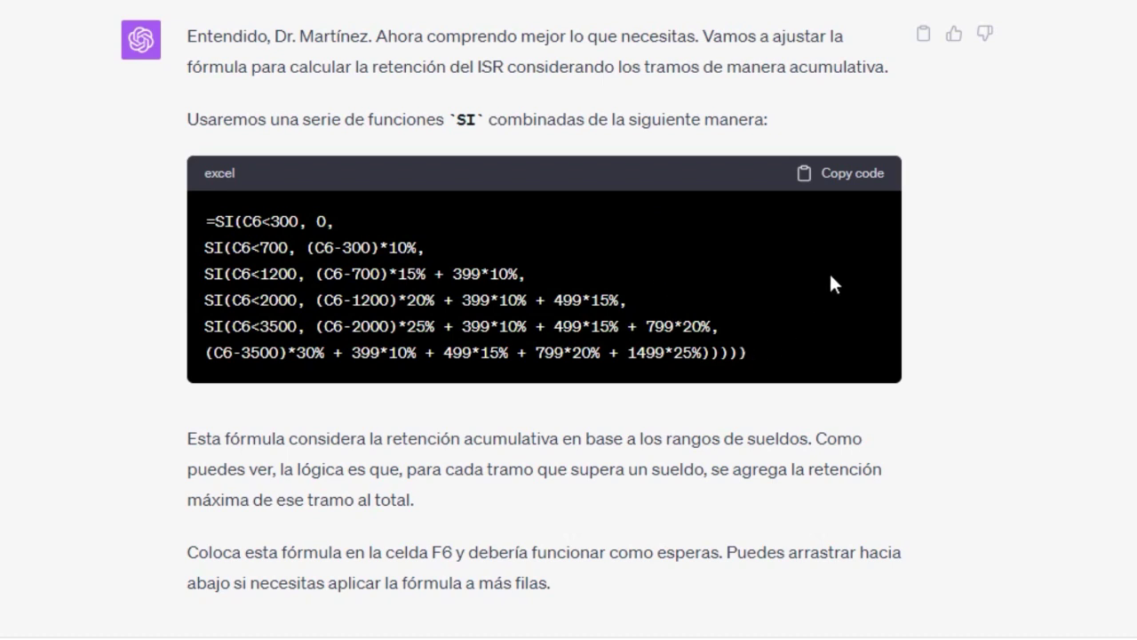
pyautogui.click(841, 183)
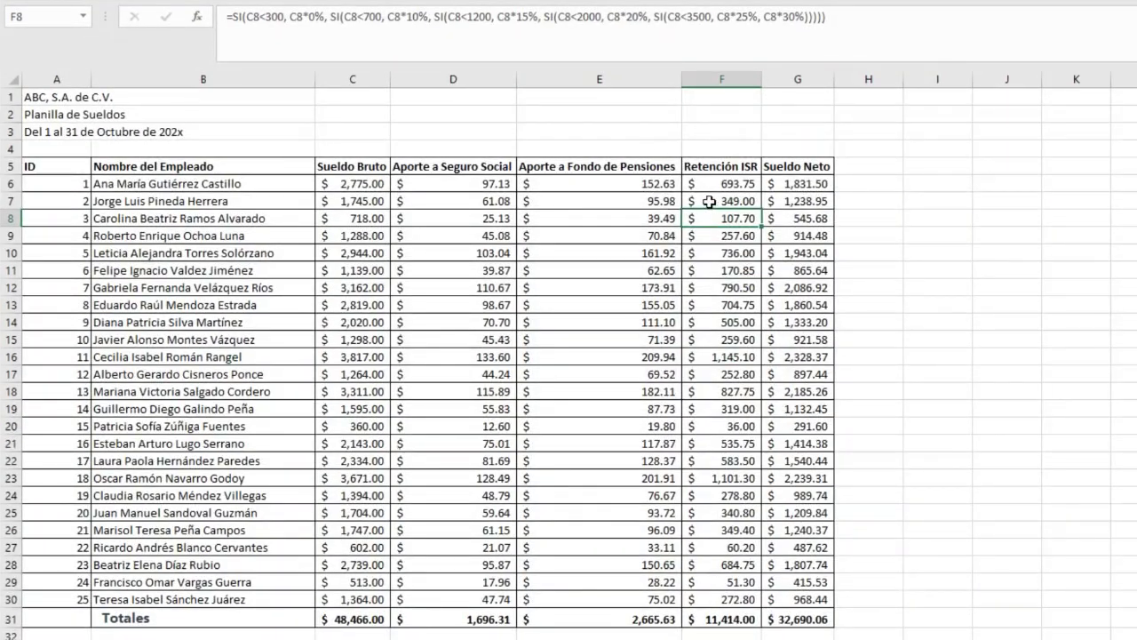
pyautogui.click(716, 183)
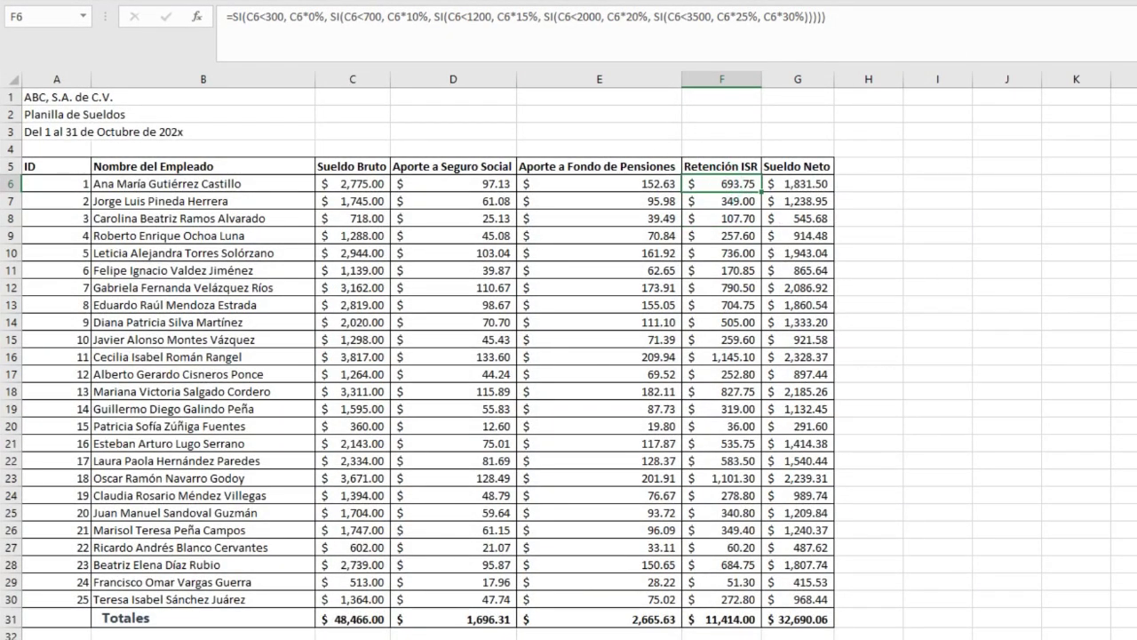
pyautogui.hotkey('ctrl', 'v')
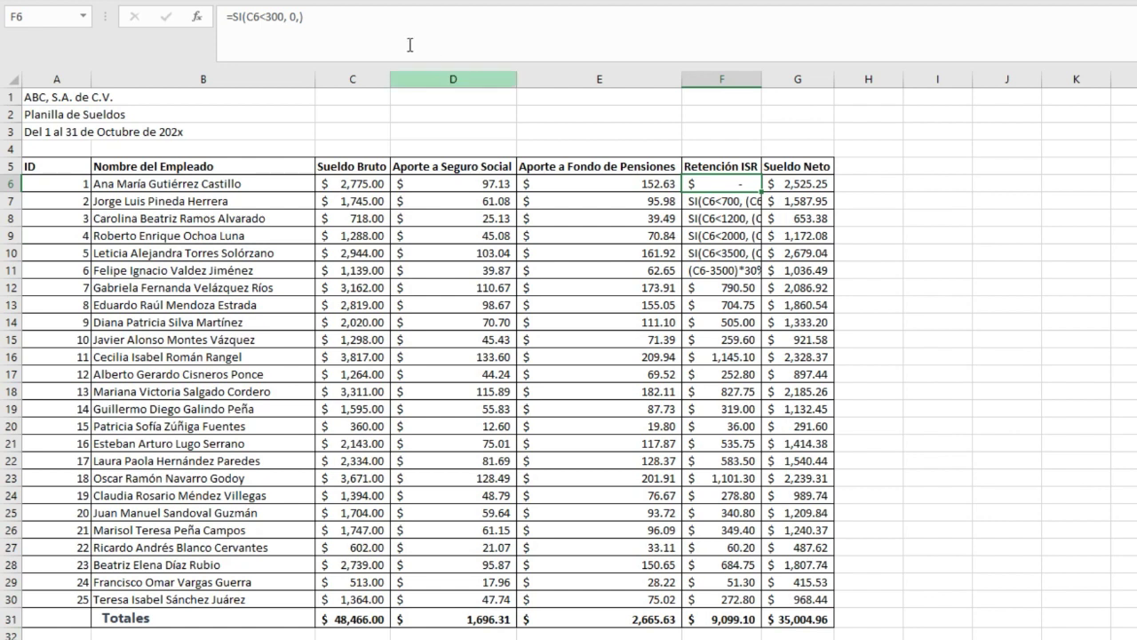
# Step: Replace the partial formula in F6 with the complete copied multi-line SI formula, entered as the content of that single cell
pyautogui.click(406, 18)
pyautogui.moveTo(422, 17); pyautogui.dragTo(182, 16)
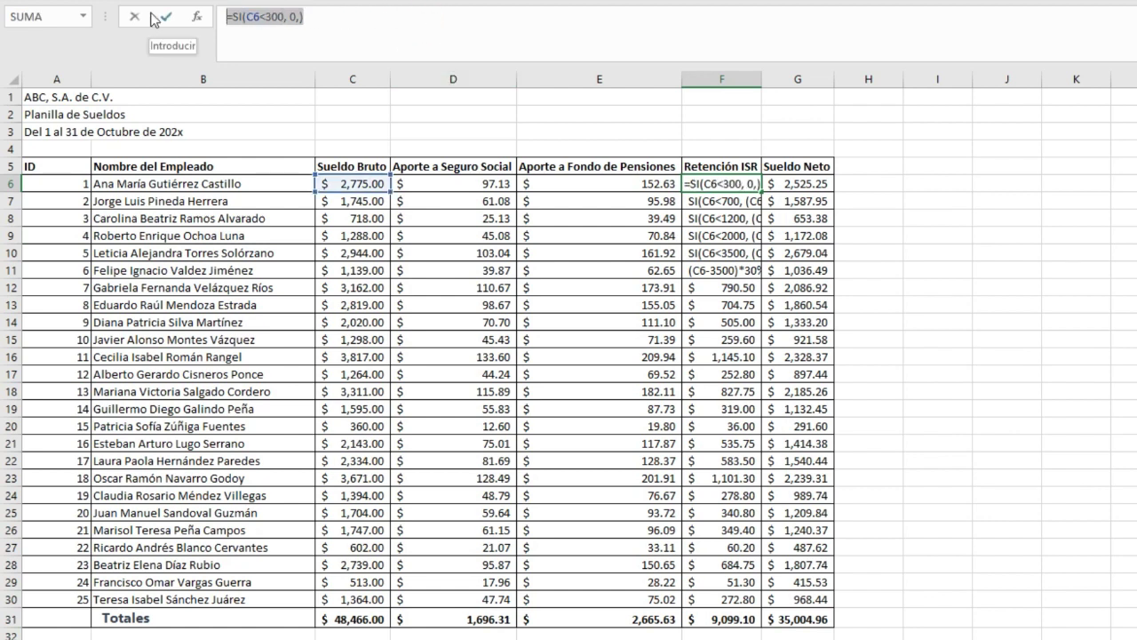
pyautogui.press('Delete')
pyautogui.click(155, 18)
pyautogui.click(536, 39)
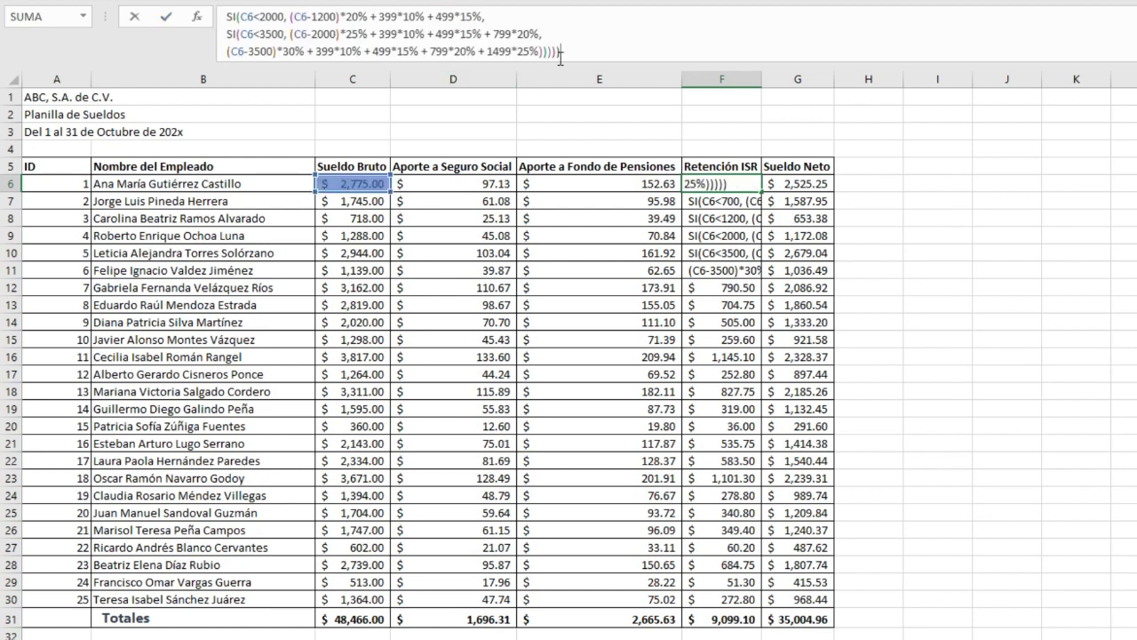
pyautogui.press('Return')
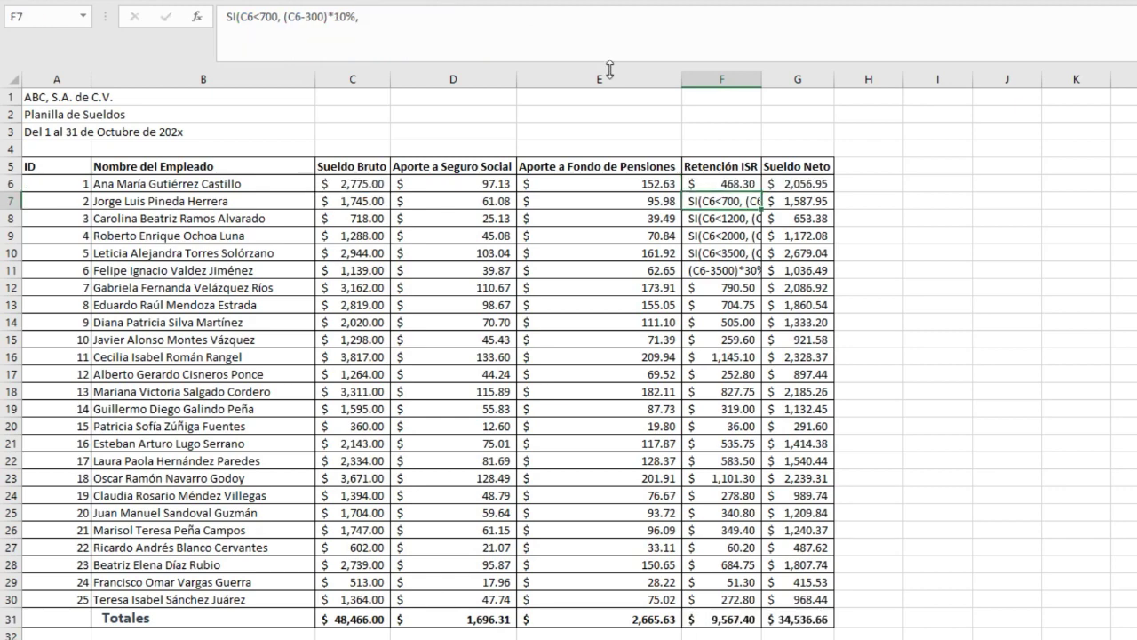
# Step: Fill the F6 formula down the Retención ISR column through row 30, replacing the stray formula fragments
pyautogui.click(730, 185)
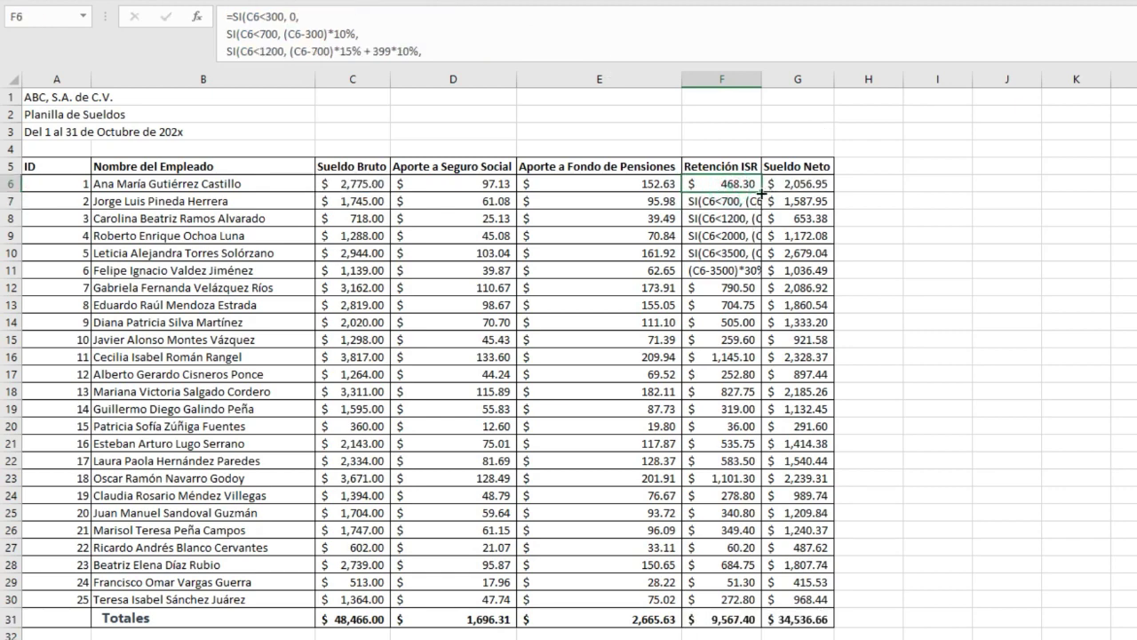
pyautogui.doubleClick(761, 192)
pyautogui.click(733, 184)
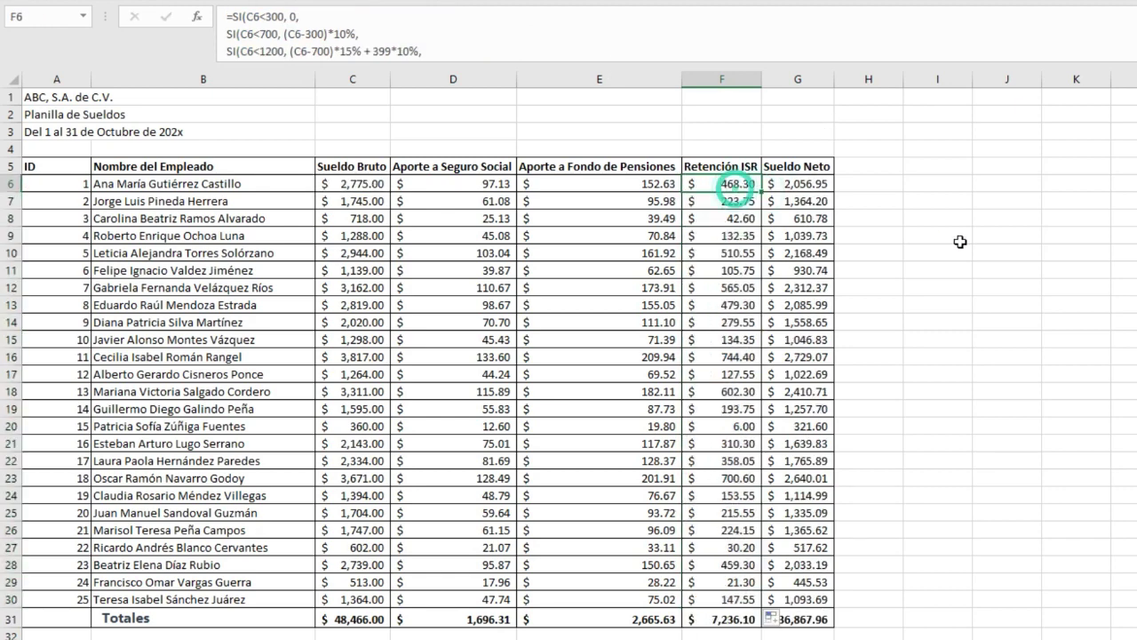
# Step: Inspect the filled Retención ISR formulas from F6 to F9, checking which gross-salary cell each one references
pyautogui.press('F2')
pyautogui.press('Escape')
pyautogui.press('Down')
pyautogui.press('F2')
pyautogui.press('Escape')
pyautogui.press('Down')
pyautogui.press('Down')
pyautogui.press('F2')
pyautogui.press('Escape')
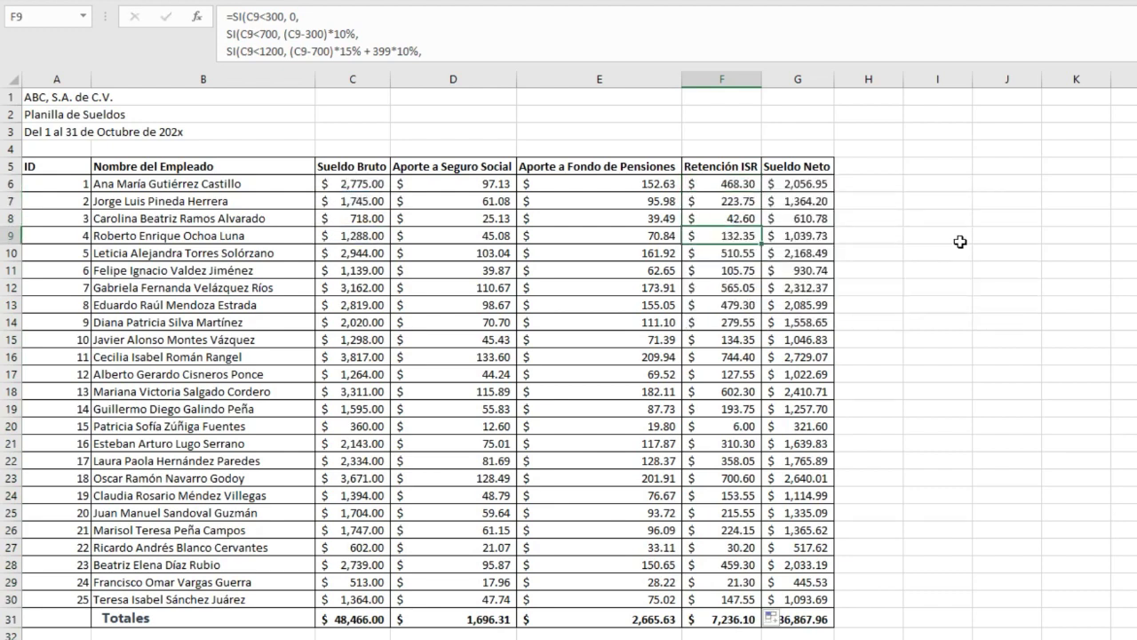
# Step: Continue checking the cell references of the Retención ISR formulas row by row from F10 to F15
pyautogui.press('Down')
pyautogui.press('F2')
pyautogui.press('Escape')
pyautogui.press('Down')
pyautogui.press('F2')
pyautogui.press('Escape')
pyautogui.press('Down')
pyautogui.press('F2')
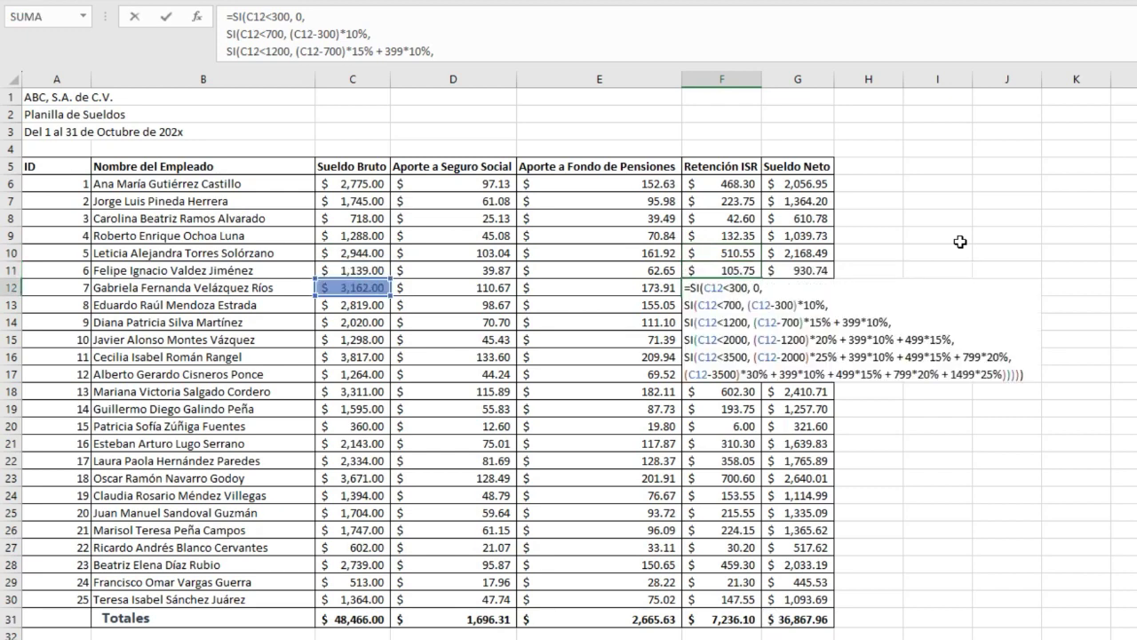
pyautogui.press('Escape')
pyautogui.press('Down')
pyautogui.press('F2')
pyautogui.press('Escape')
pyautogui.press('Down')
pyautogui.press('F2')
pyautogui.press('Escape')
pyautogui.press('Down')
pyautogui.press('F2')
pyautogui.press('Escape')
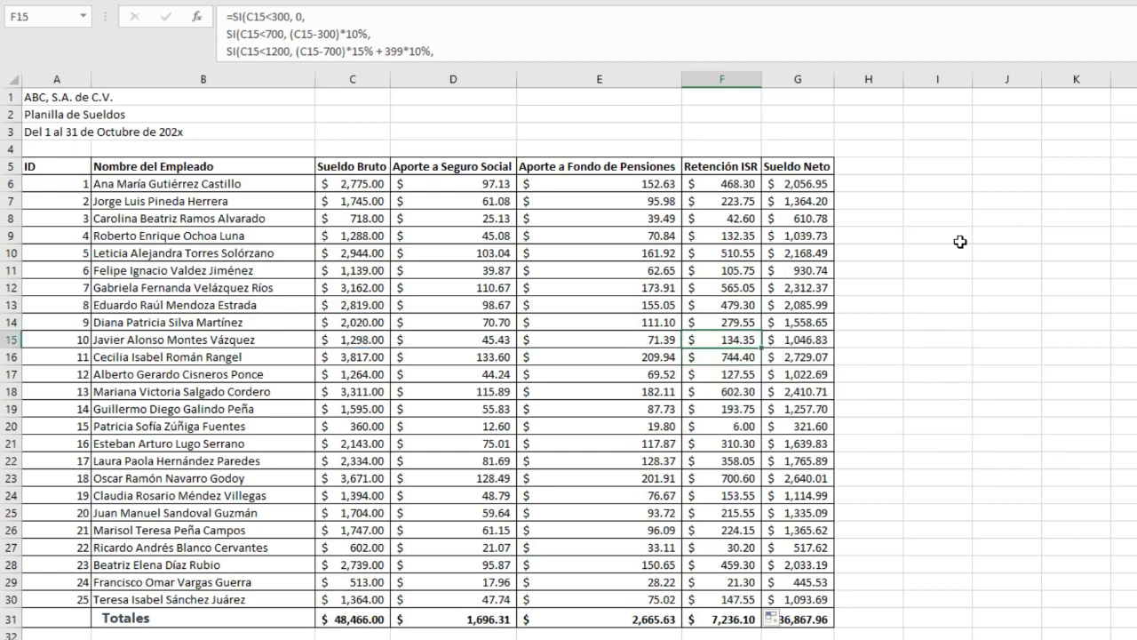
# Step: Go back to the beginning of the Retención ISR column and examine the bracket formula in F8 against its gross salary
pyautogui.hotkey('ctrl', 'Up')
pyautogui.press('Down')
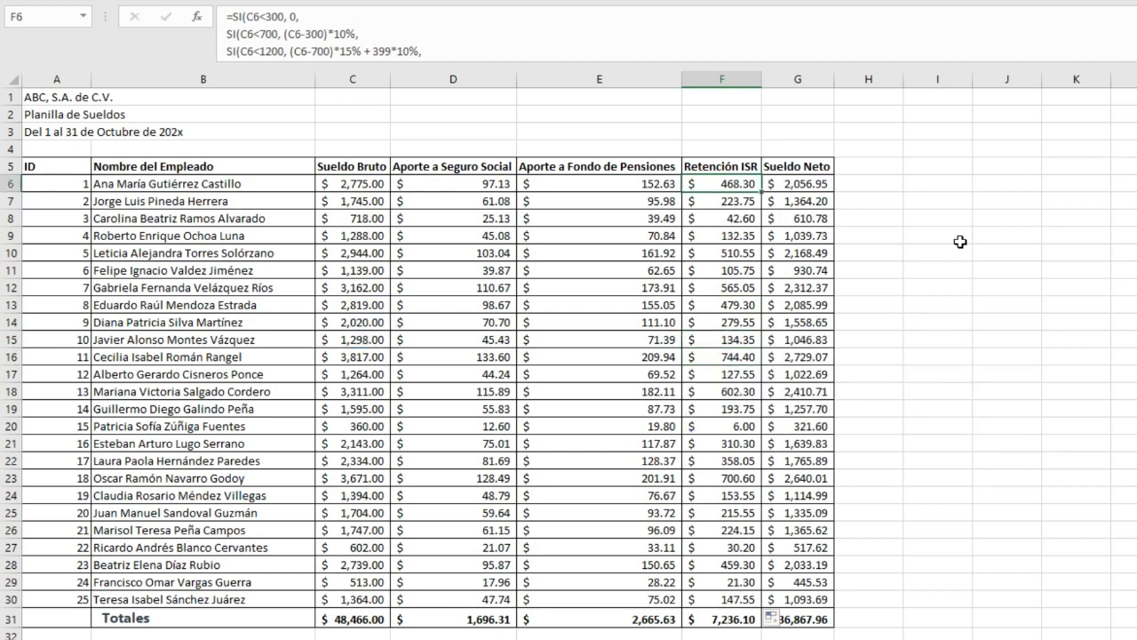
pyautogui.press('Down')
pyautogui.press('Down')
pyautogui.press('F2')
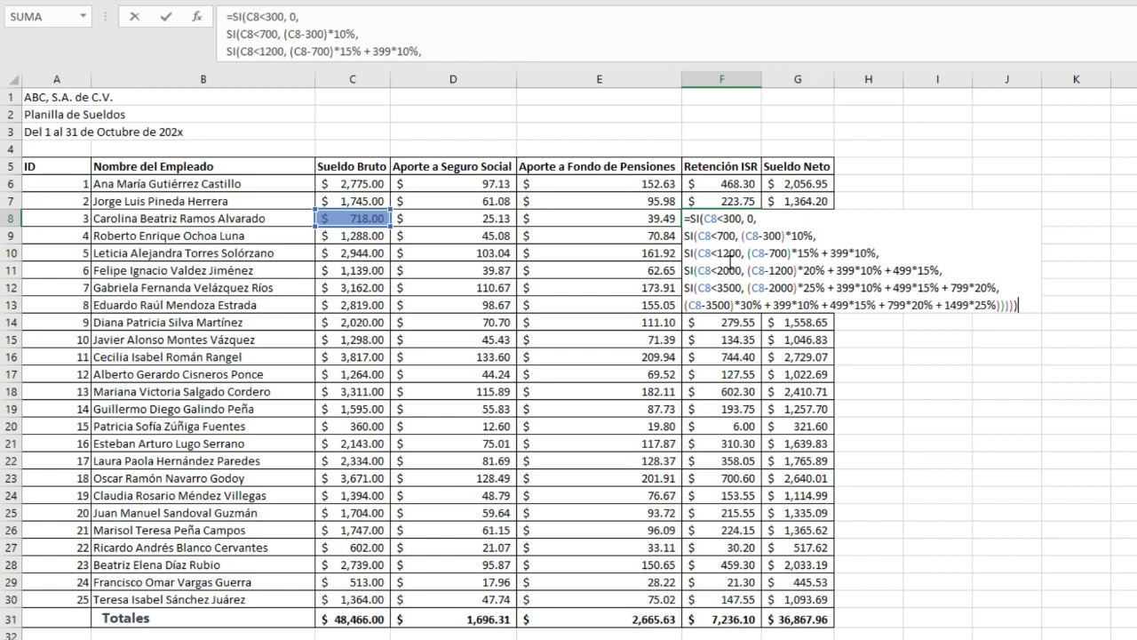
pyautogui.hotkey('ctrl', 'Return')
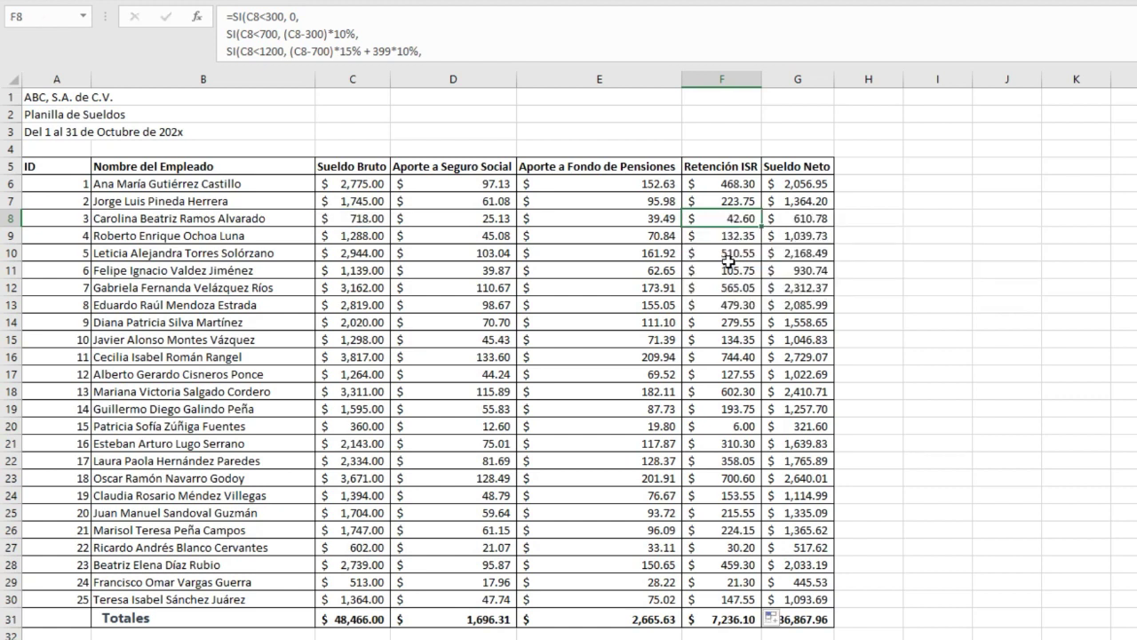